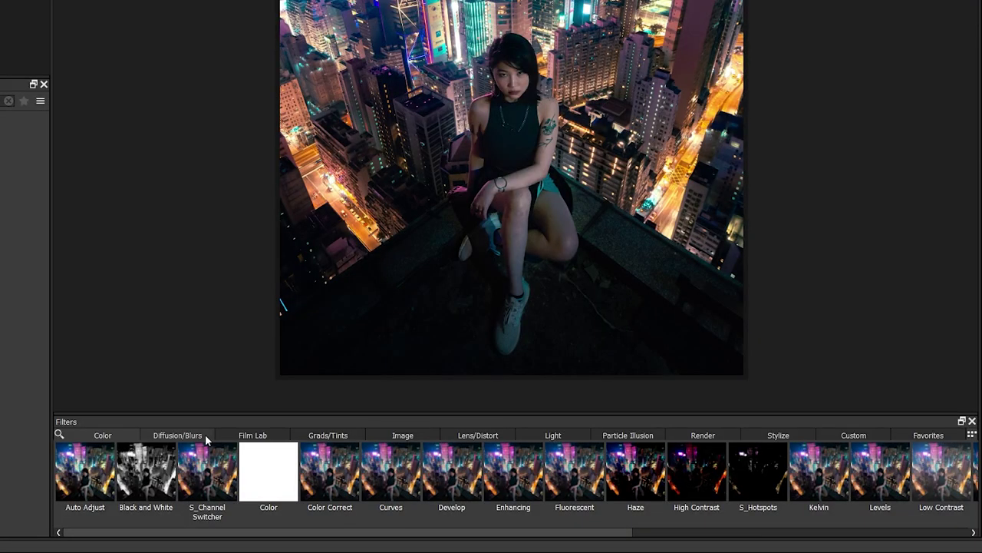
- Apply the Blur filter from Diffusion/Blurs to the portrait at strength 92
{"action": "left_click", "coordinate": [207, 436]}
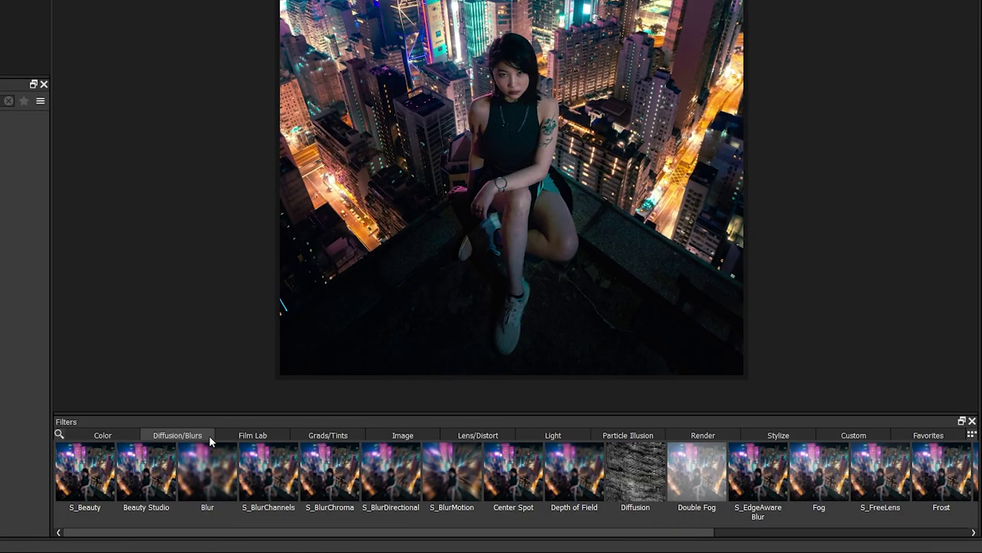
{"action": "left_click", "coordinate": [207, 470]}
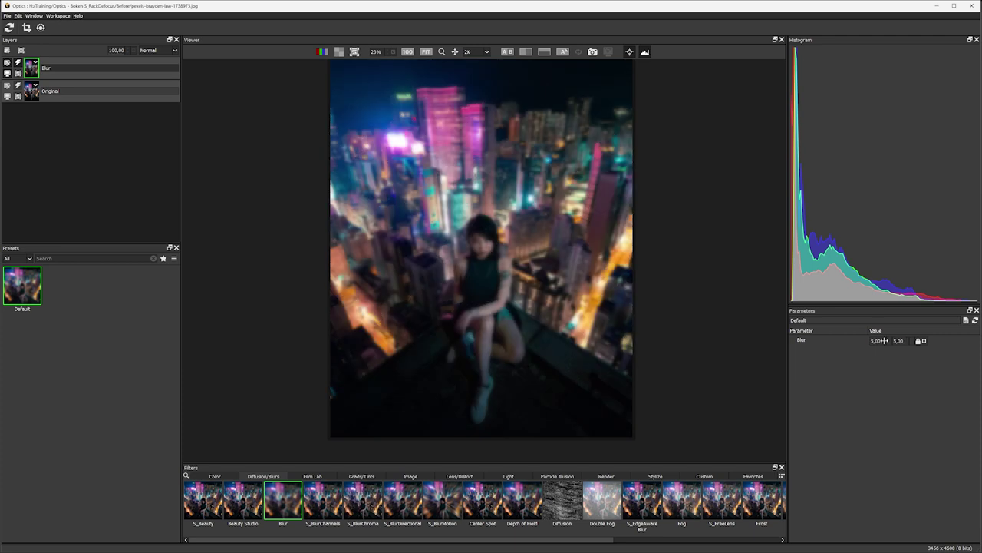
{"action": "left_click_drag", "start_coordinate": [883, 340], "coordinate": [382, 167]}
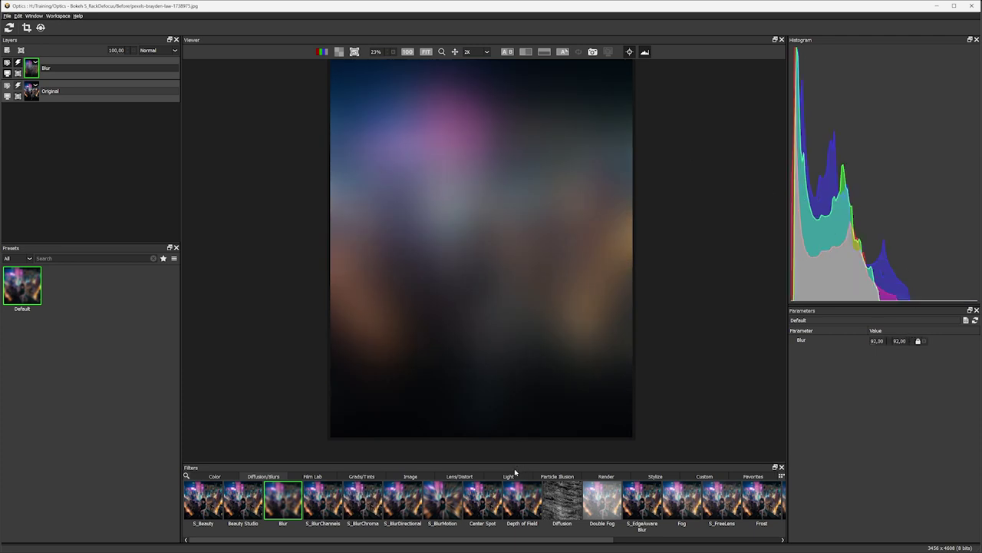
- Try Depth of Field at zero blur, then S_EdgeAware Blur with a lowered Blur Amount
{"action": "left_click", "coordinate": [522, 499]}
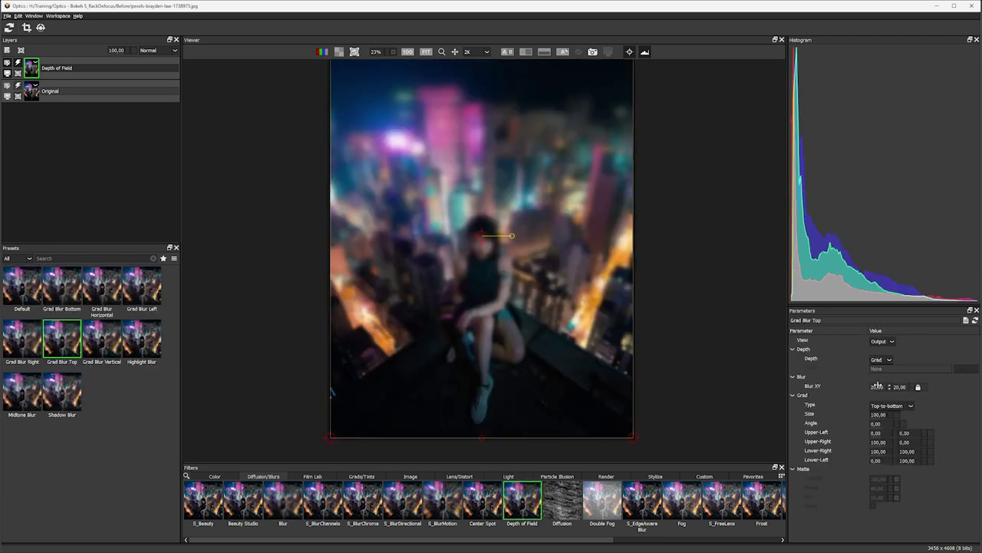
{"action": "left_click_drag", "start_coordinate": [878, 386], "coordinate": [928, 382]}
{"action": "left_click", "coordinate": [641, 499]}
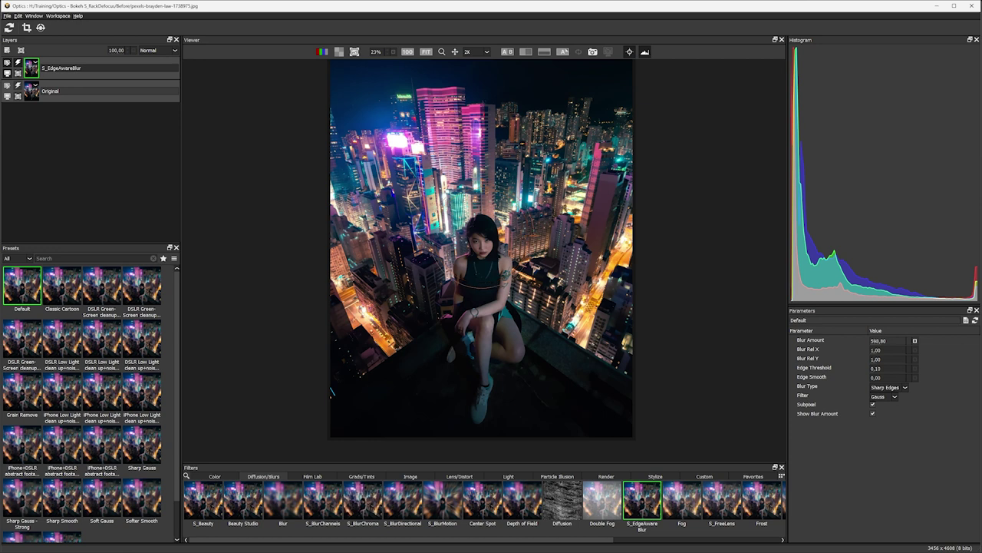
{"action": "left_click_drag", "start_coordinate": [946, 339], "coordinate": [737, 339]}
{"action": "left_click_drag", "start_coordinate": [488, 542], "coordinate": [653, 542]}
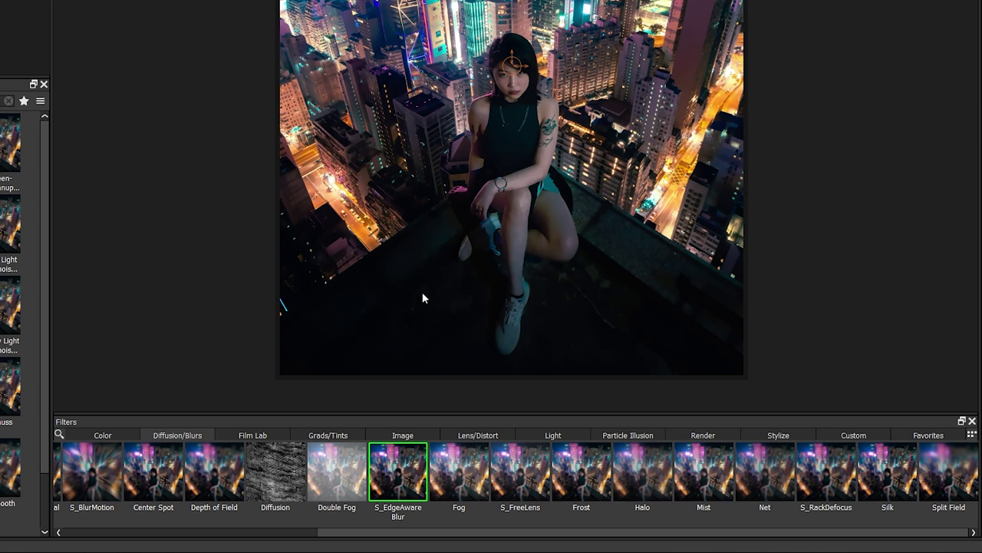
- Replace the edge-aware blur with S_RackDefocus, using its Default preset at Defocus Width 38.02
{"action": "left_click", "coordinate": [848, 493]}
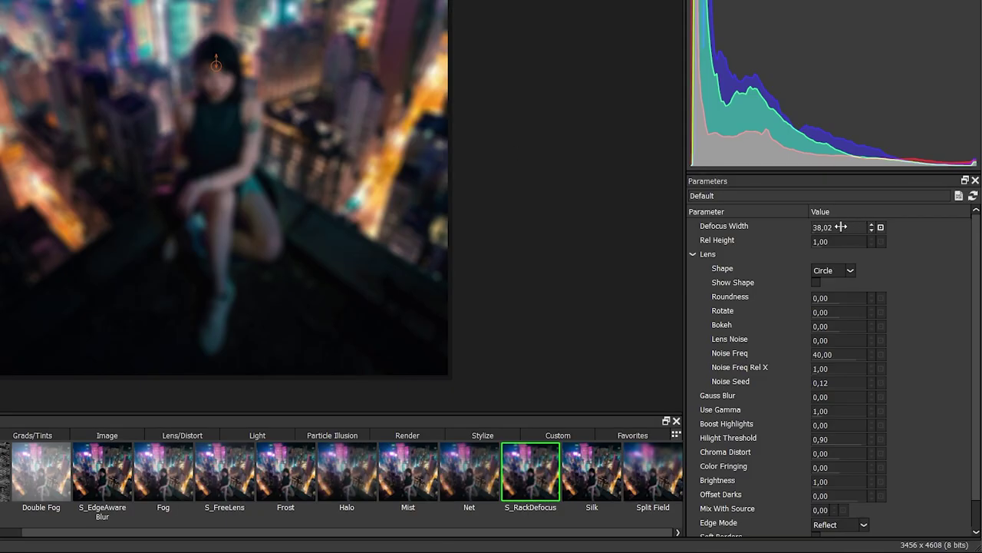
- Set Defocus Width to 102.02, then zoom in and pan across the blurred portrait
{"action": "left_click_drag", "start_coordinate": [840, 227], "coordinate": [886, 218]}
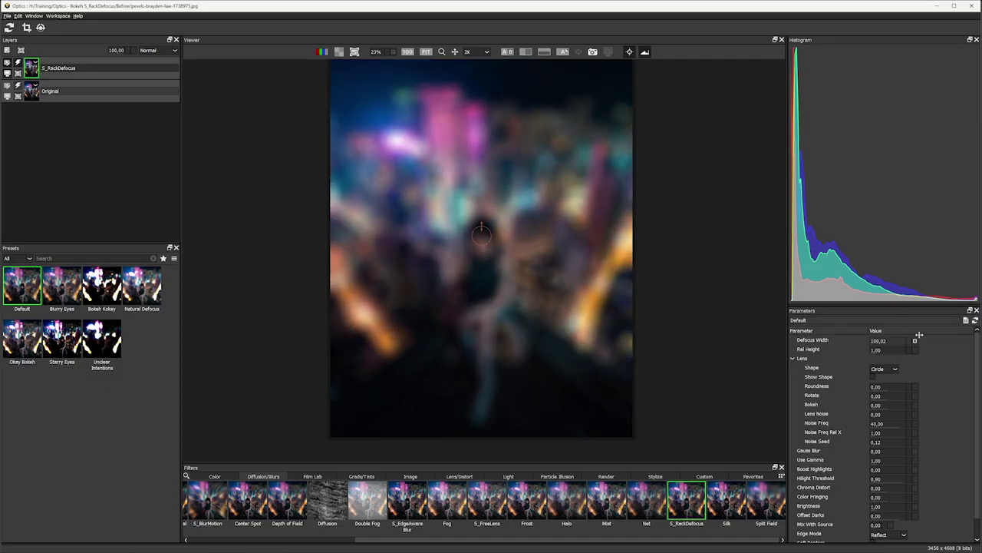
{"action": "left_click_drag", "start_coordinate": [918, 335], "coordinate": [710, 211]}
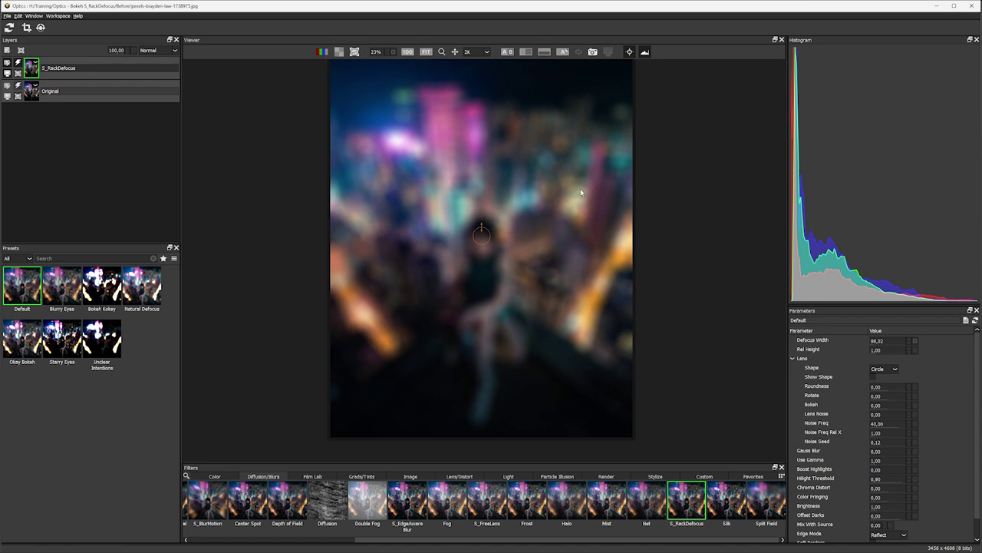
{"action": "scroll", "coordinate": [574, 192], "scroll_direction": "up", "scroll_amount": 2}
{"action": "left_click_drag", "start_coordinate": [593, 184], "coordinate": [417, 357]}
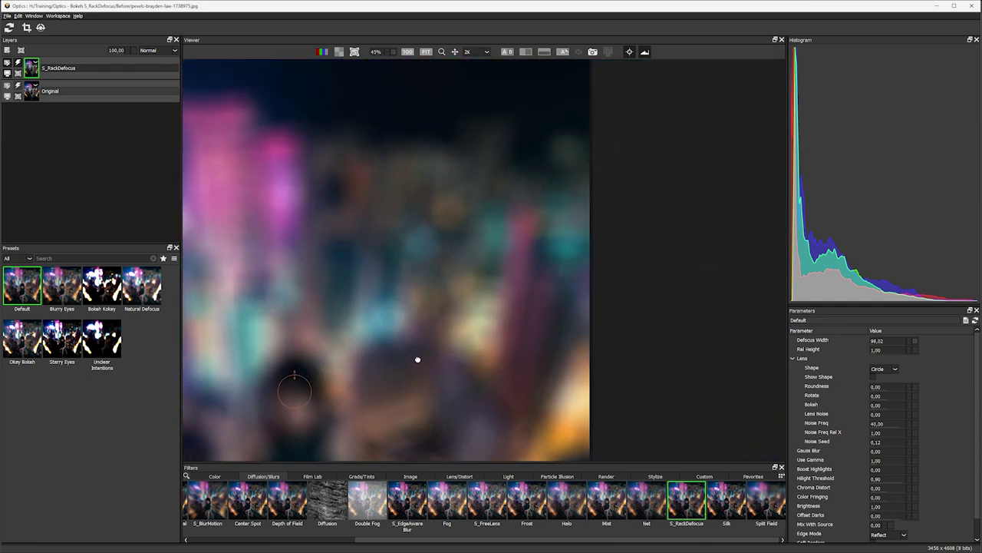
{"action": "left_click_drag", "start_coordinate": [867, 341], "coordinate": [825, 261]}
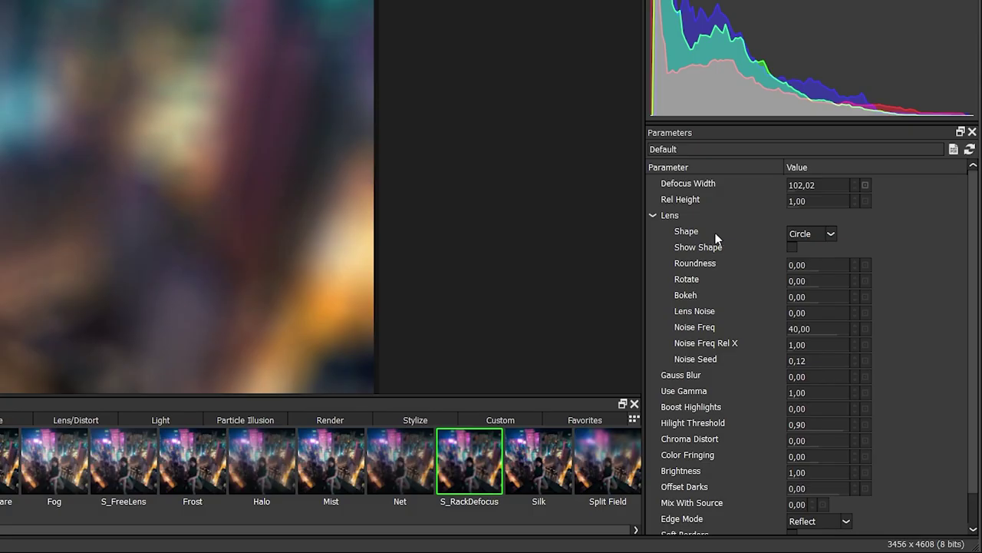
- Set the lens Shape to 6 sides after briefly trying 8 sides
{"action": "left_click", "coordinate": [831, 234]}
{"action": "left_click", "coordinate": [814, 292]}
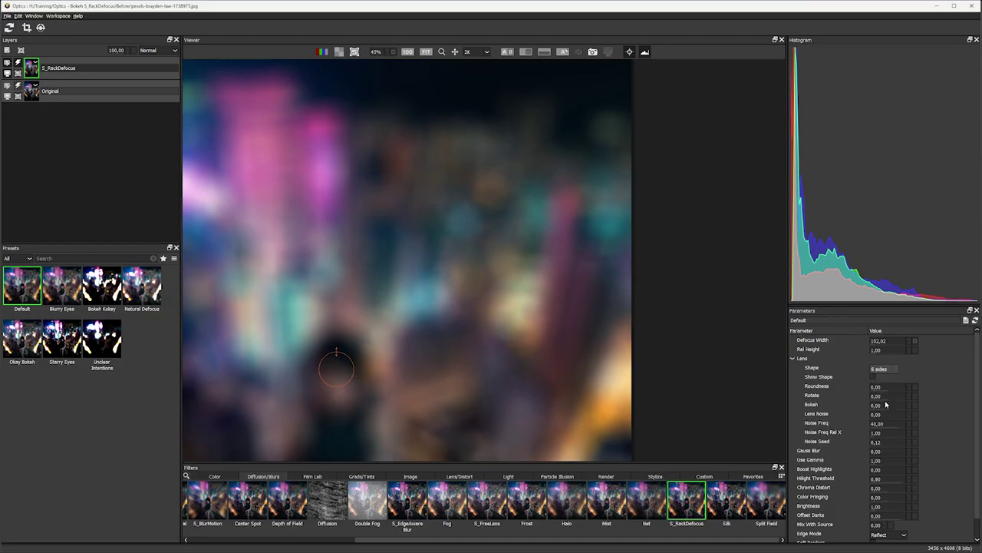
{"action": "left_click", "coordinate": [831, 237]}
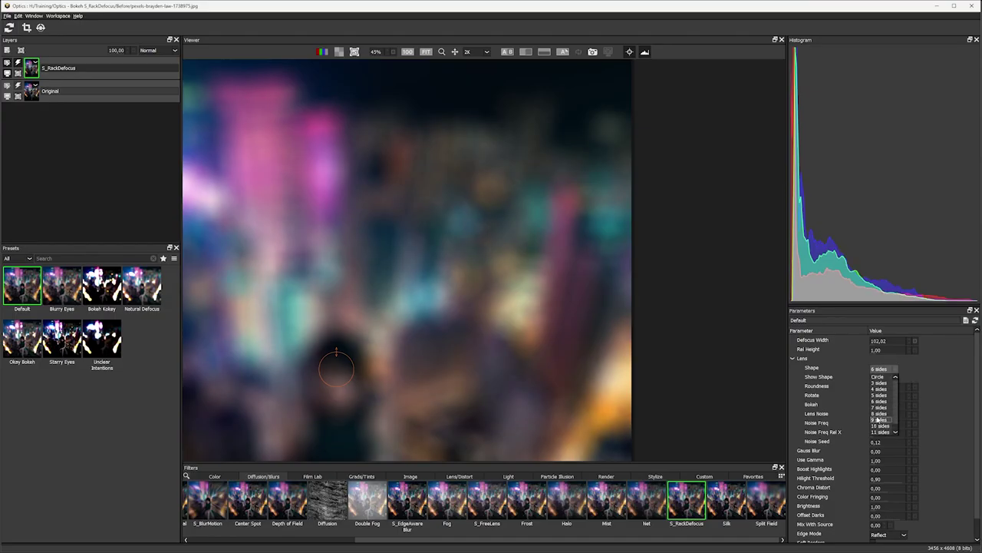
{"action": "left_click", "coordinate": [880, 414]}
{"action": "left_click", "coordinate": [883, 369]}
{"action": "left_click", "coordinate": [886, 400]}
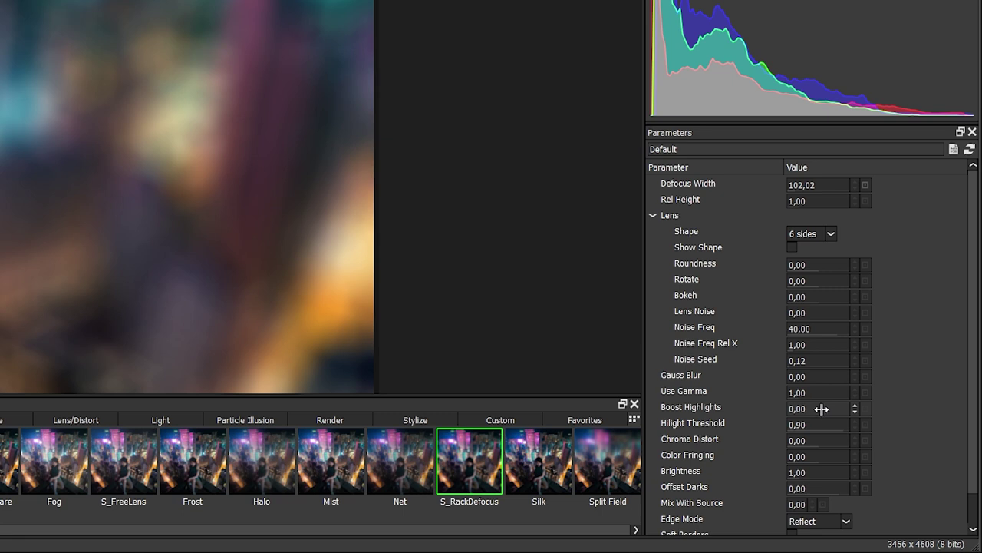
- Set Hilight Threshold to 0.97, Defocus Width to 265.02 and Boost Highlights to 0.39
{"action": "left_click_drag", "start_coordinate": [829, 407], "coordinate": [838, 412]}
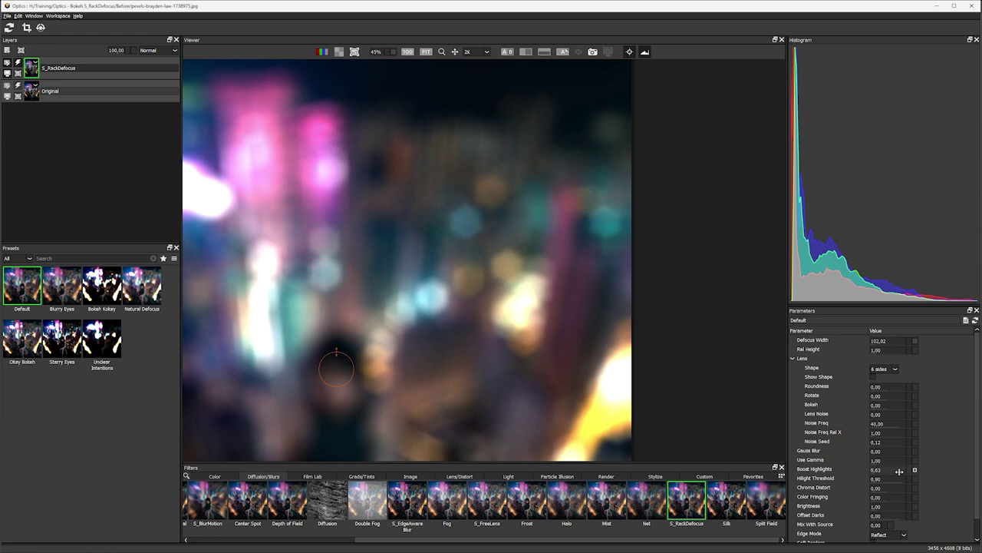
{"action": "left_click_drag", "start_coordinate": [898, 471], "coordinate": [894, 471]}
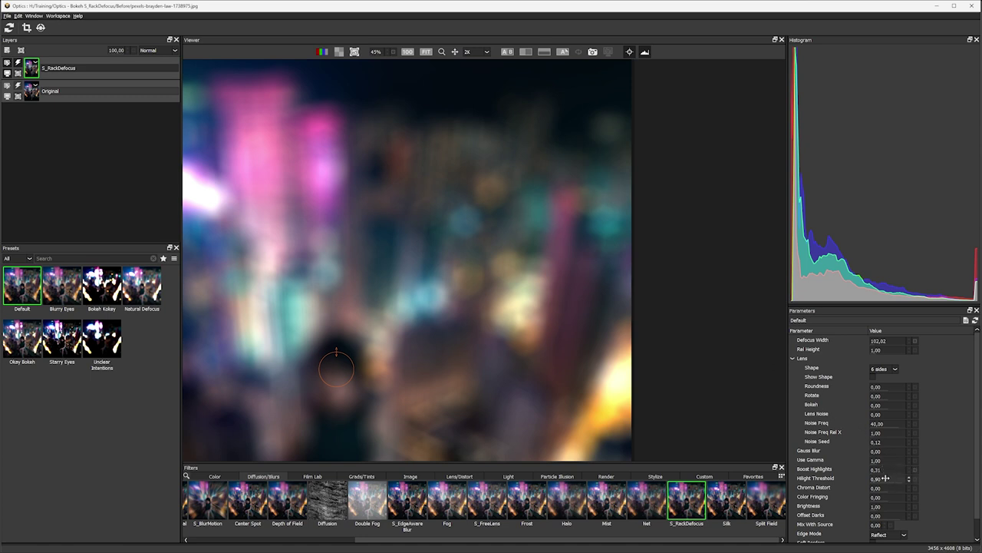
{"action": "mouse_move", "coordinate": [893, 477]}
{"action": "left_mouse_down"}
{"action": "mouse_move", "coordinate": [889, 470]}
{"action": "mouse_move", "coordinate": [900, 470]}
{"action": "left_mouse_up"}
{"action": "scroll", "coordinate": [473, 210], "scroll_direction": "down", "scroll_amount": 2}
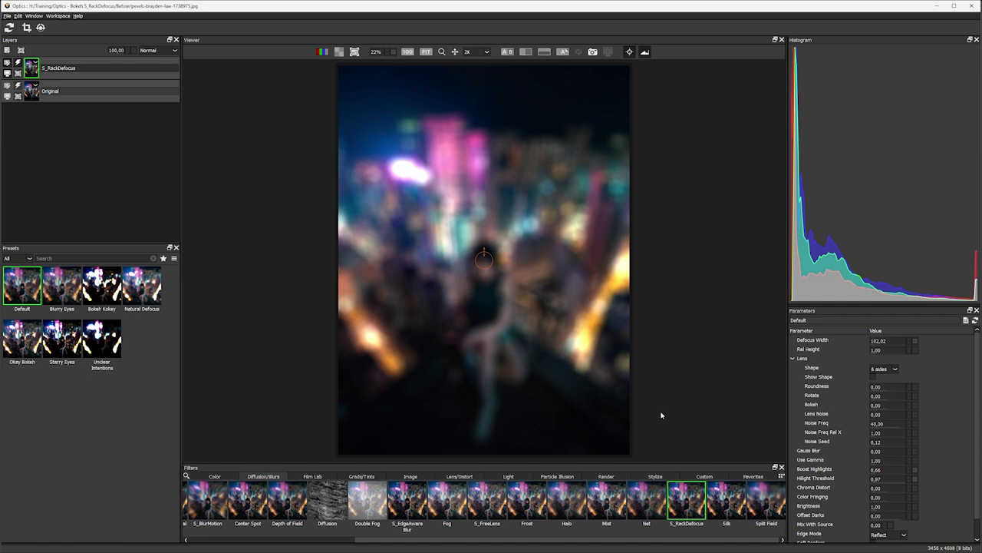
{"action": "left_click_drag", "start_coordinate": [890, 340], "coordinate": [951, 328]}
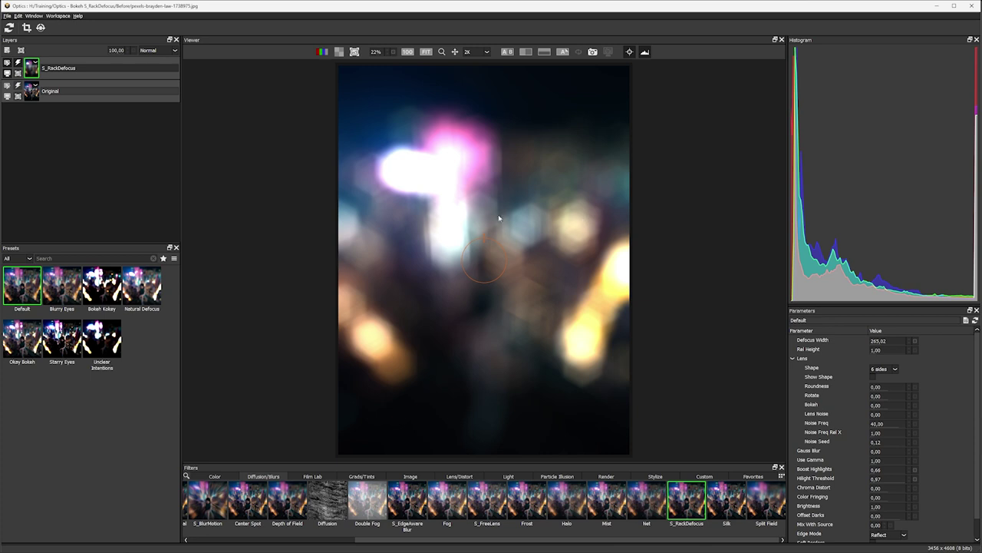
{"action": "left_click_drag", "start_coordinate": [879, 469], "coordinate": [842, 468]}
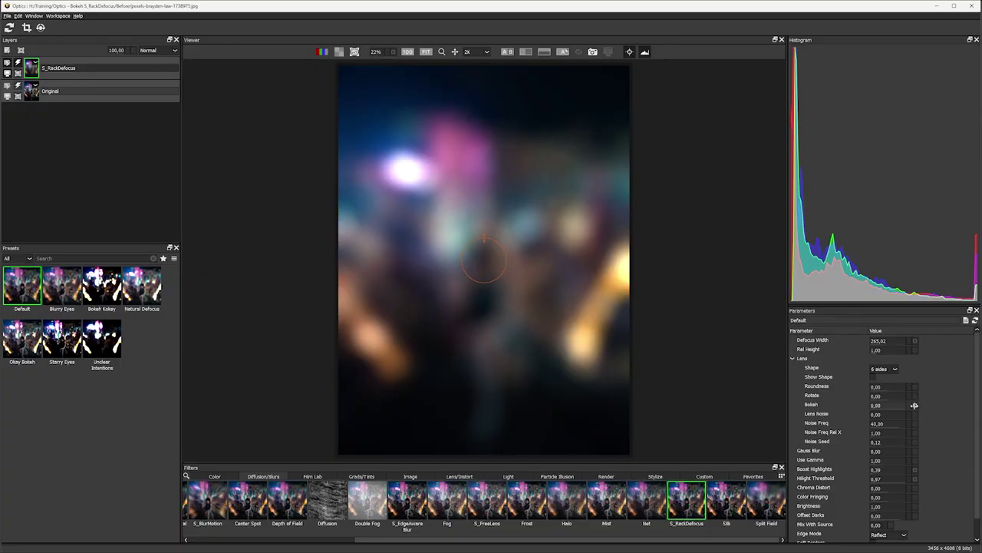
- Compare Bokeh values from -1 to 1, settling it slightly above zero
{"action": "left_click_drag", "start_coordinate": [914, 406], "coordinate": [550, 211]}
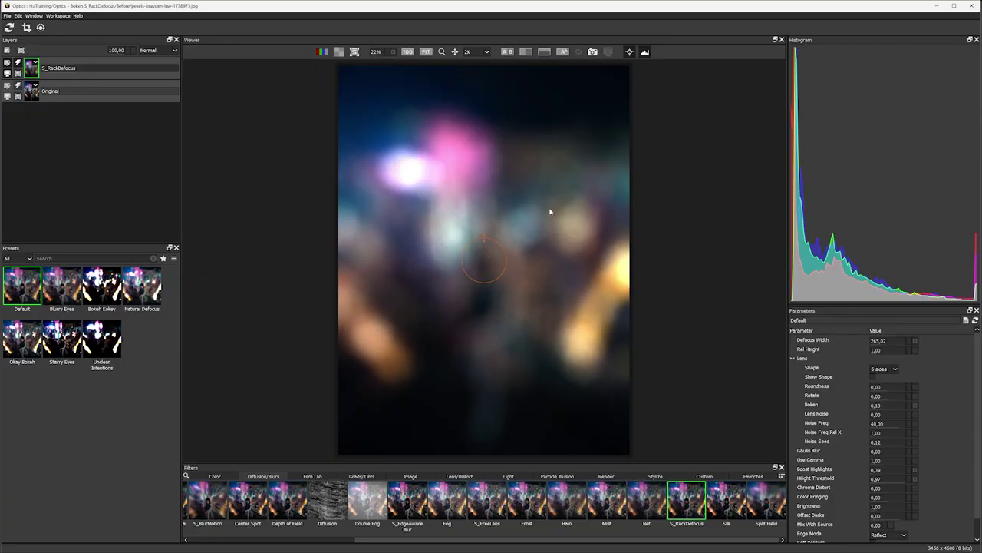
{"action": "scroll", "coordinate": [549, 211], "scroll_direction": "up", "scroll_amount": 2}
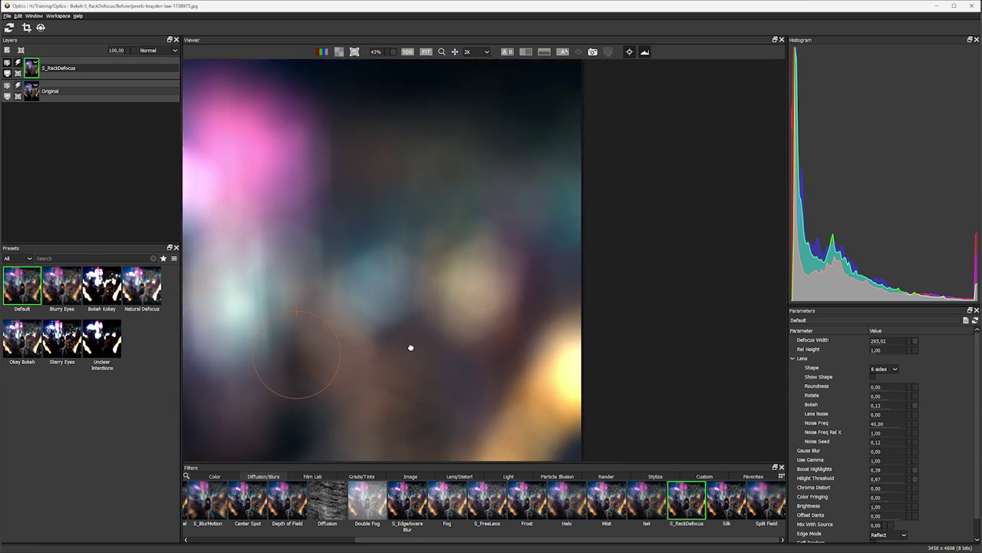
{"action": "double_click", "coordinate": [889, 405]}
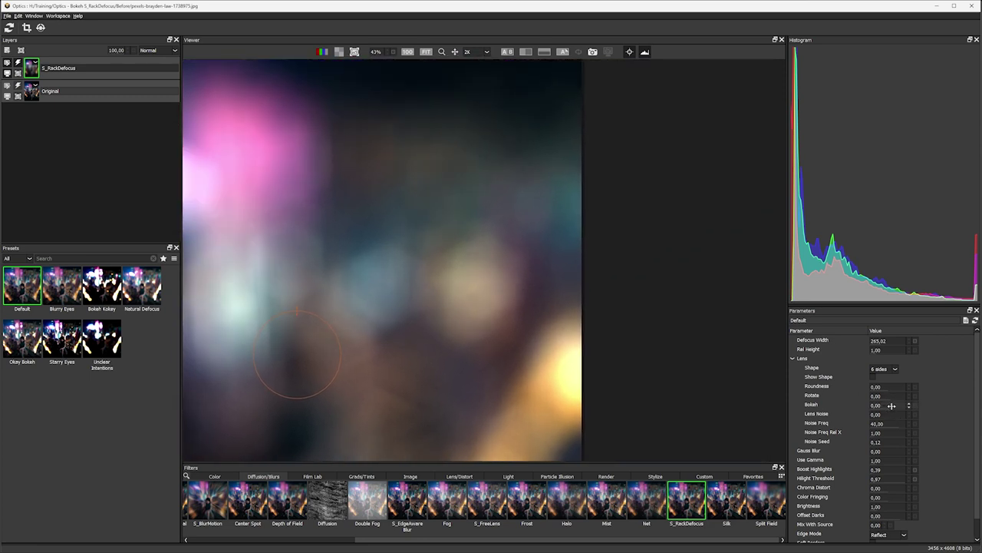
{"action": "left_click_drag", "start_coordinate": [891, 405], "coordinate": [925, 406]}
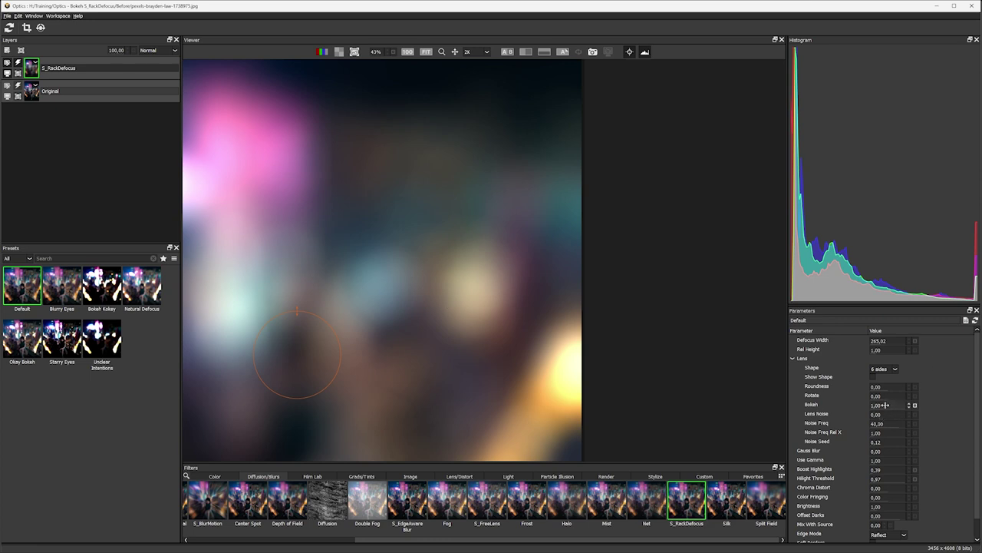
{"action": "left_click_drag", "start_coordinate": [885, 404], "coordinate": [819, 408]}
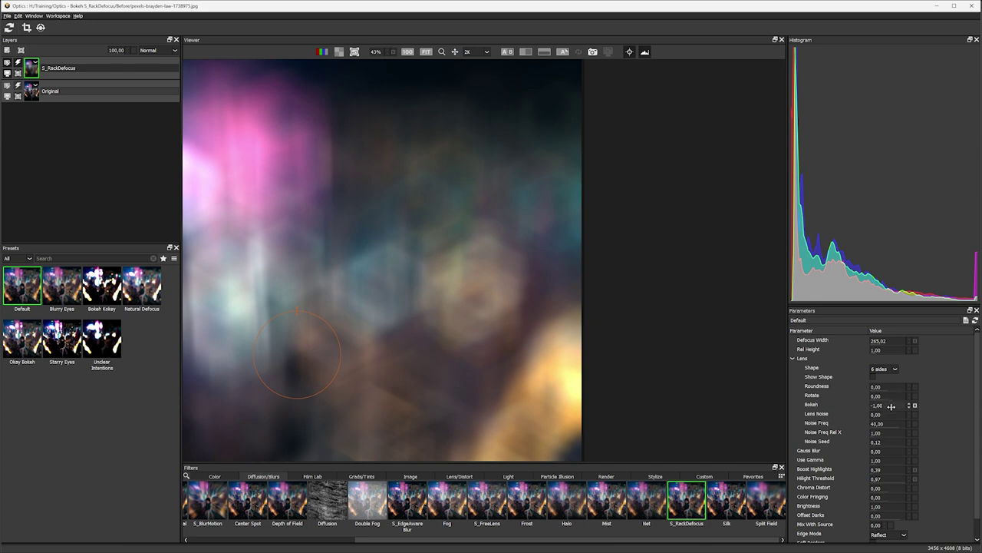
{"action": "scroll", "coordinate": [368, 365], "scroll_direction": "down", "scroll_amount": 2}
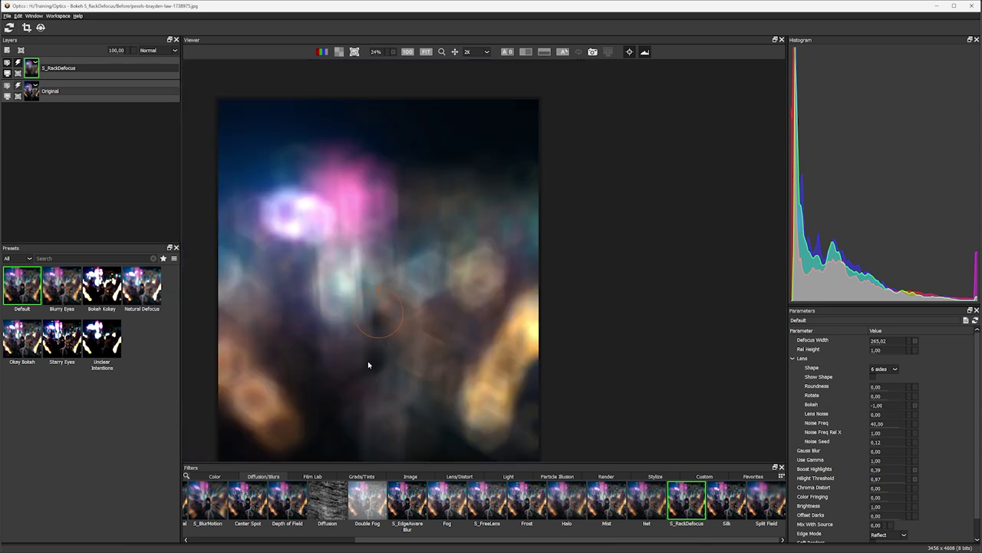
{"action": "left_click_drag", "start_coordinate": [376, 364], "coordinate": [408, 322]}
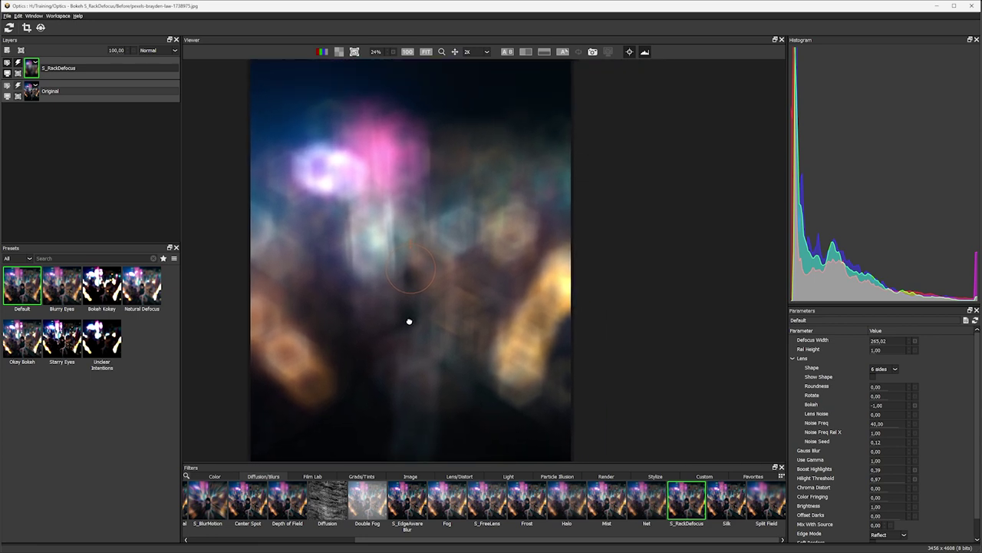
{"action": "left_click_drag", "start_coordinate": [915, 407], "coordinate": [895, 405]}
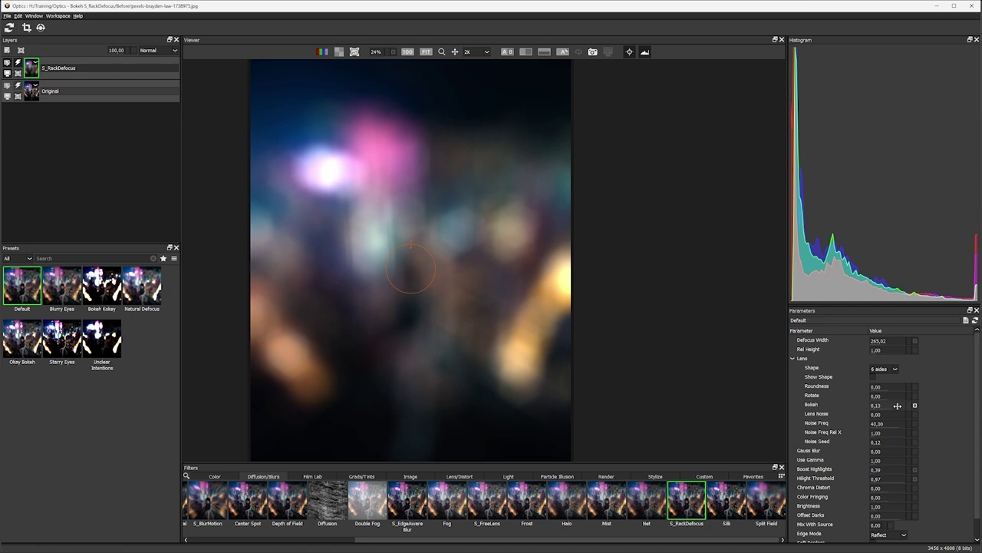
{"action": "left_click_drag", "start_coordinate": [897, 405], "coordinate": [899, 405]}
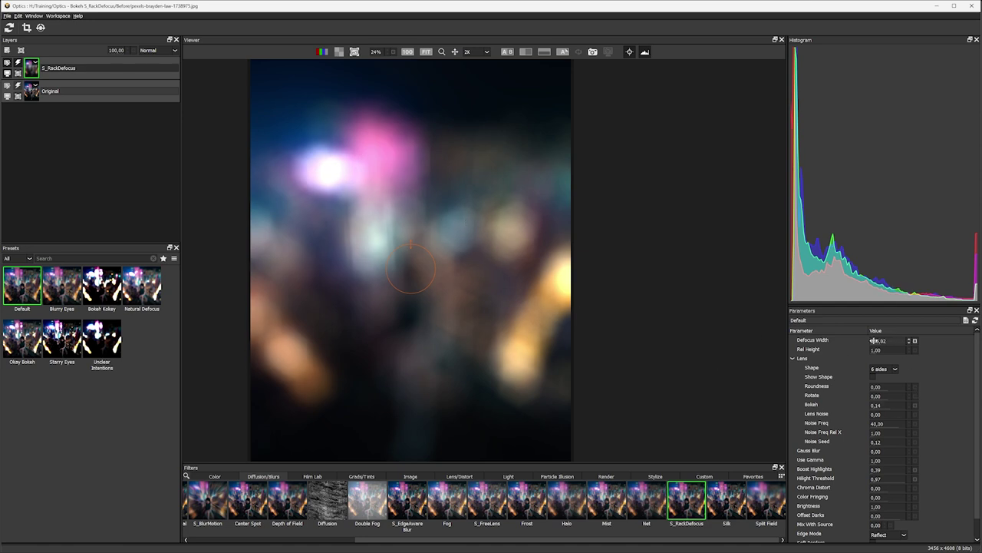
- Widen Defocus Width to 487.62 after comparing it at zero
{"action": "left_click_drag", "start_coordinate": [875, 340], "coordinate": [897, 338]}
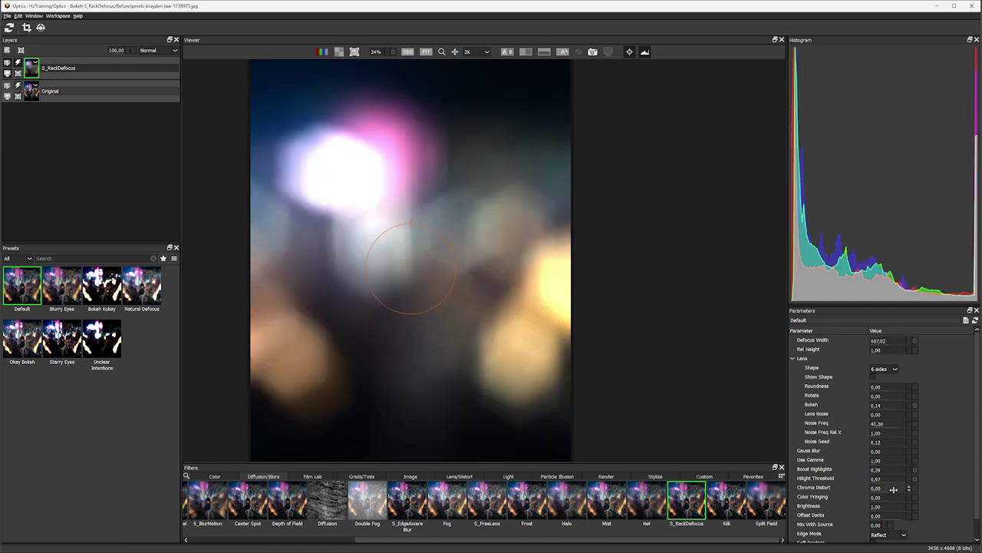
{"action": "left_click_drag", "start_coordinate": [867, 489], "coordinate": [897, 497]}
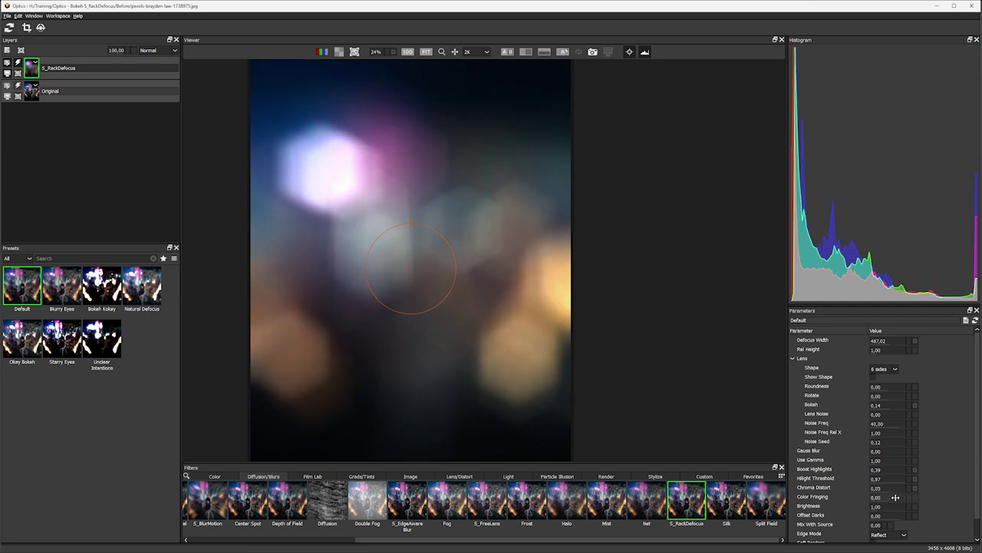
{"action": "scroll", "coordinate": [497, 321], "scroll_direction": "up", "scroll_amount": 6}
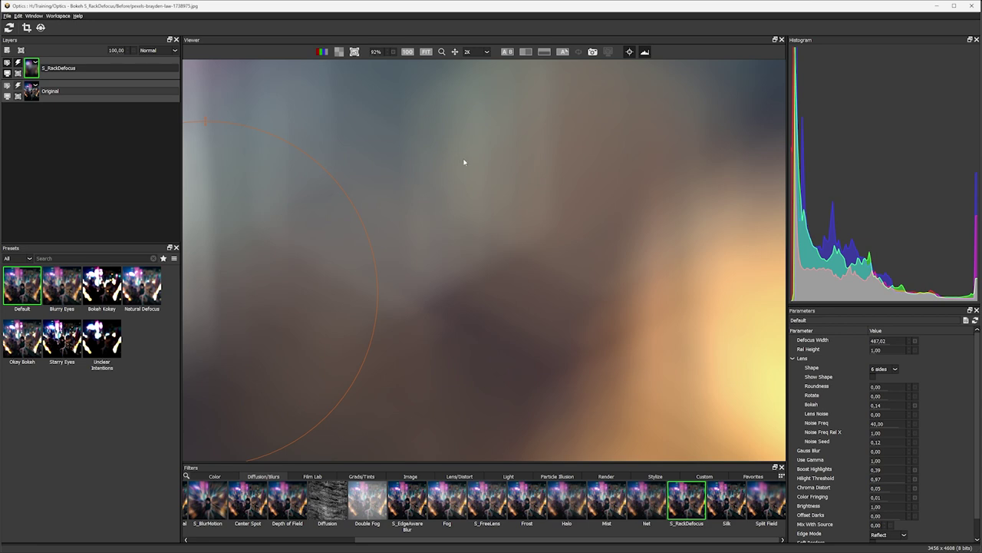
- Fit the whole image in the Viewer with Ctrl+0
{"action": "key", "text": "ctrl+0"}
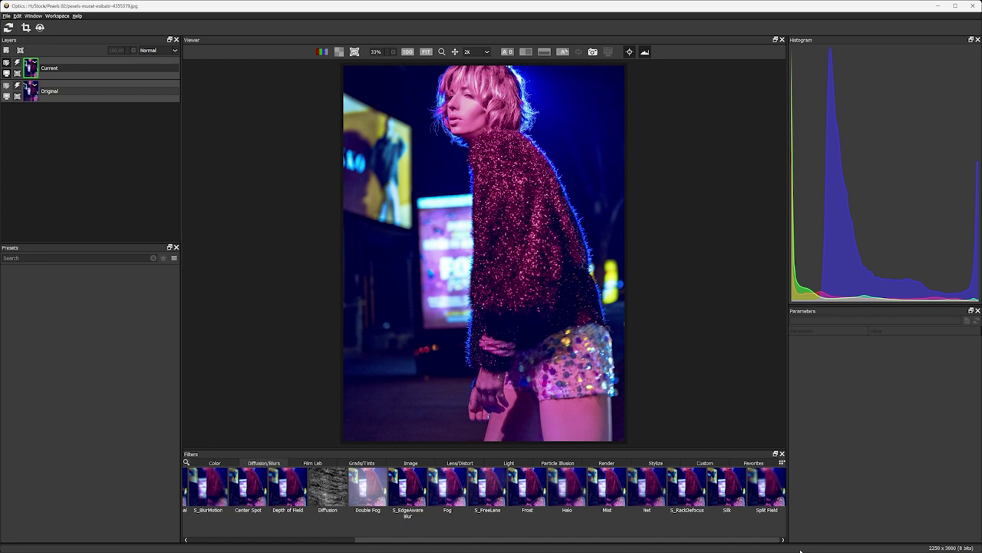
- Apply S_RackDefocus with the Blurry Eyes preset and raise Defocus Width to 109.50
{"action": "left_click", "coordinate": [685, 496]}
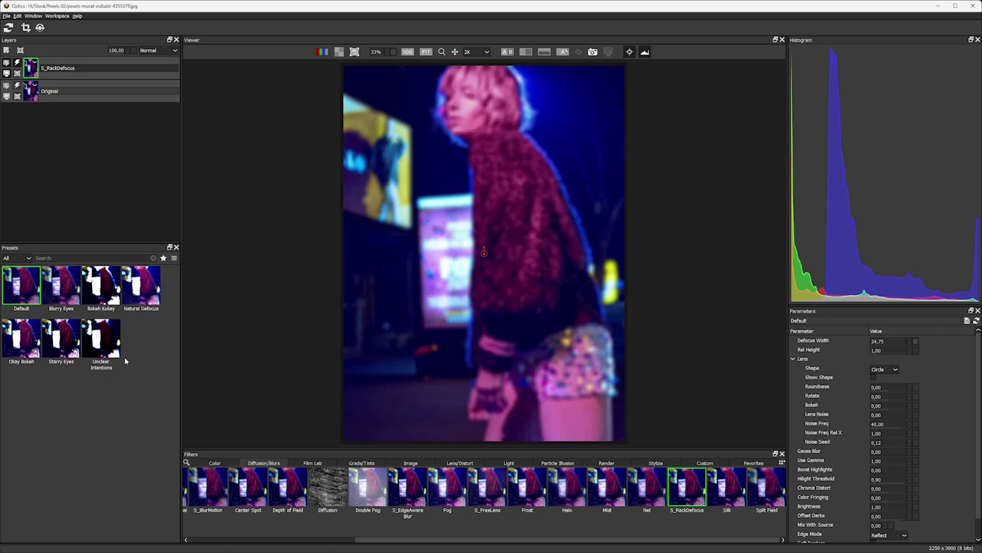
{"action": "left_click", "coordinate": [21, 338]}
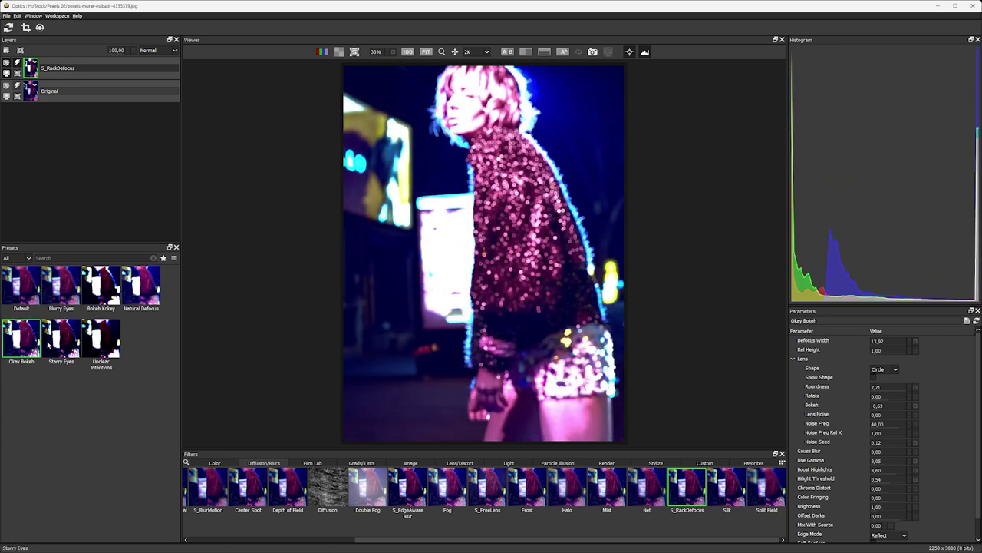
{"action": "left_click", "coordinate": [51, 345]}
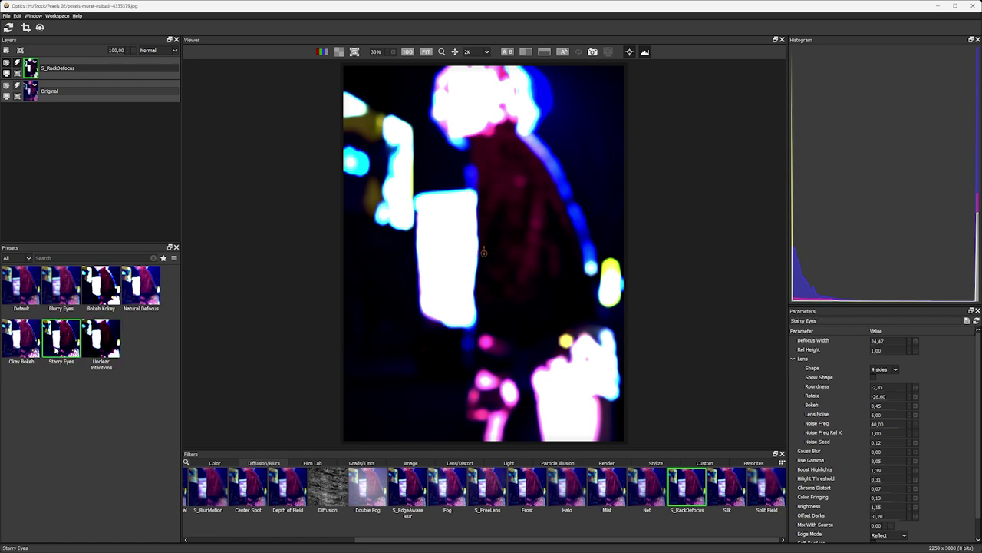
{"action": "left_click", "coordinate": [140, 288]}
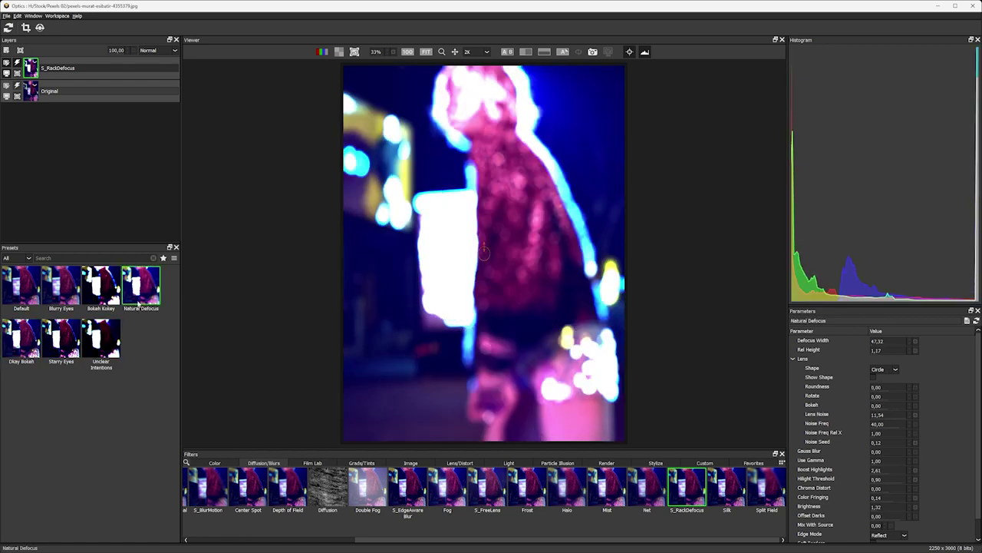
{"action": "key", "text": "Left"}
{"action": "key", "text": "Left"}
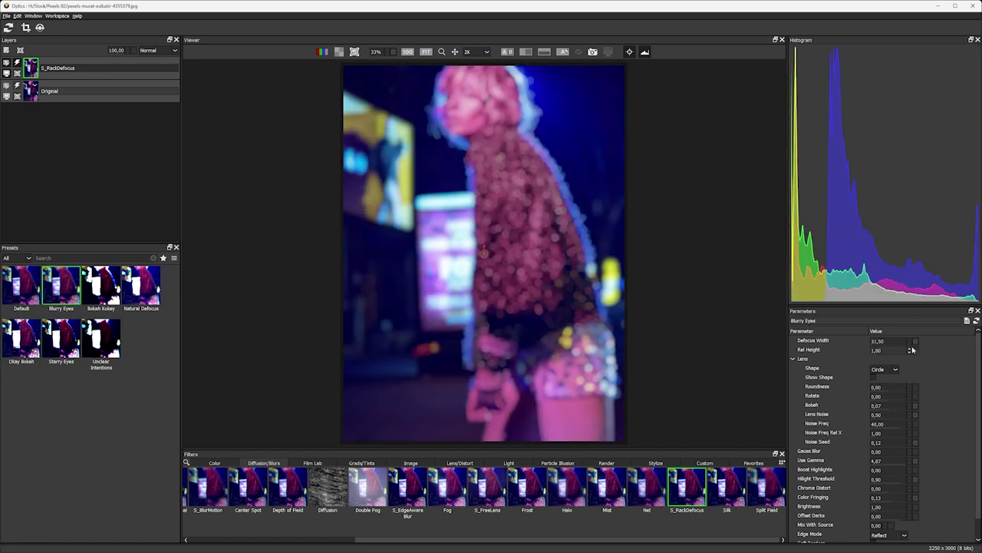
{"action": "left_click_drag", "start_coordinate": [885, 341], "coordinate": [916, 340]}
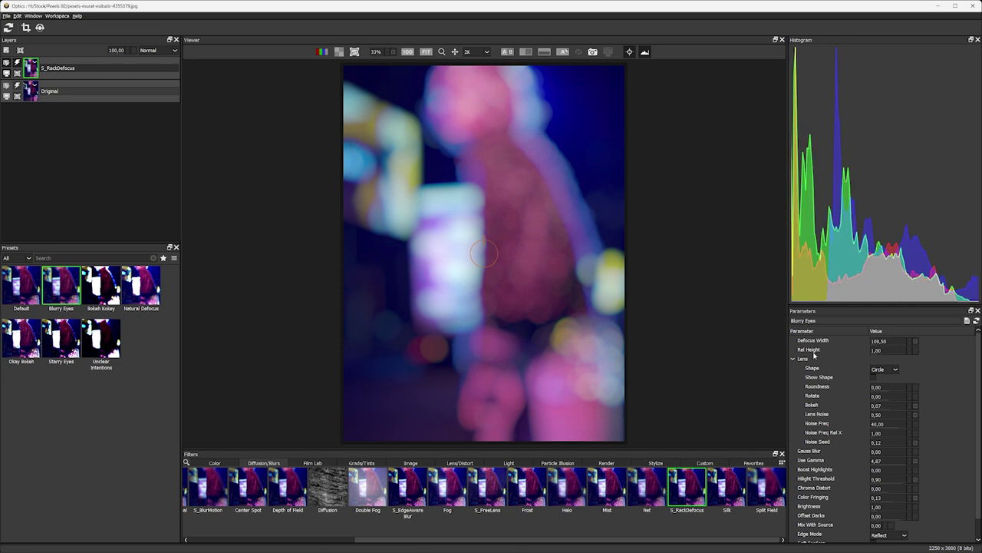
- Set Shape to 6 sides, boost highlights, and raise Hilight Threshold slightly
{"action": "left_click", "coordinate": [895, 369]}
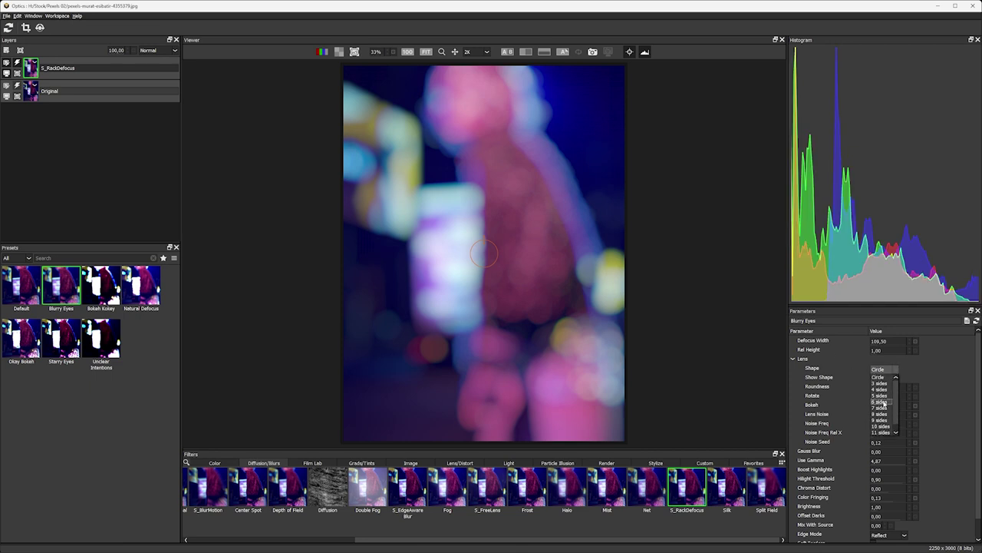
{"action": "left_click", "coordinate": [881, 402]}
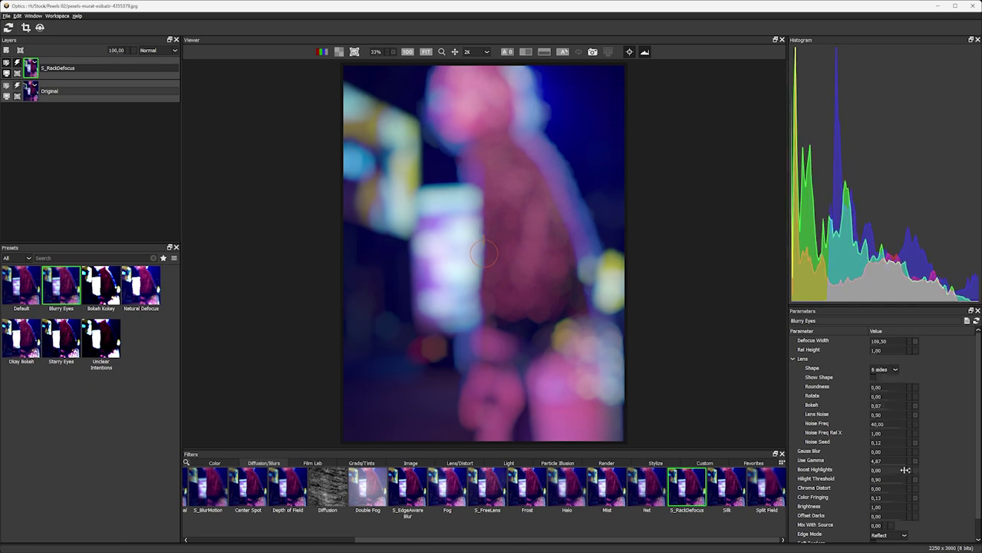
{"action": "left_click_drag", "start_coordinate": [895, 470], "coordinate": [909, 471]}
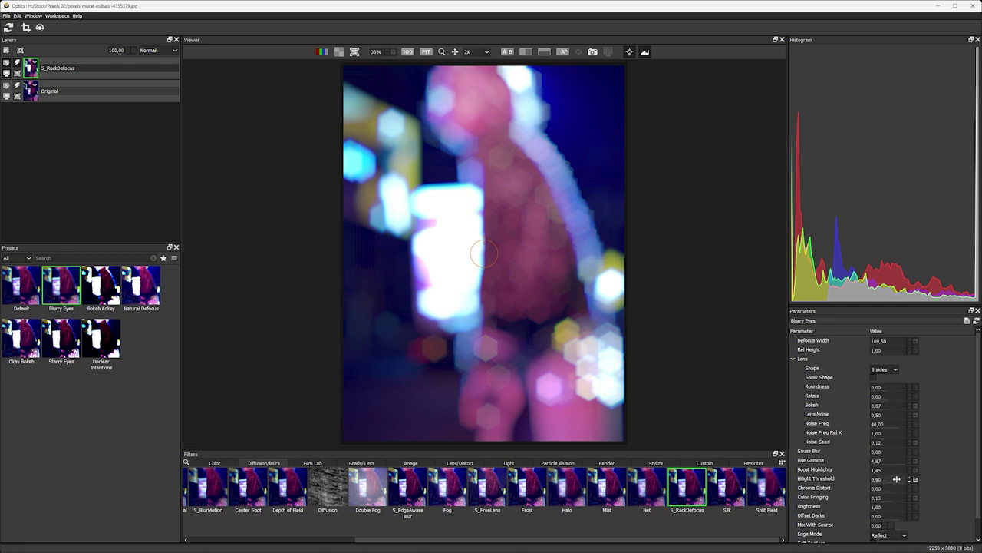
{"action": "left_click_drag", "start_coordinate": [897, 478], "coordinate": [897, 479]}
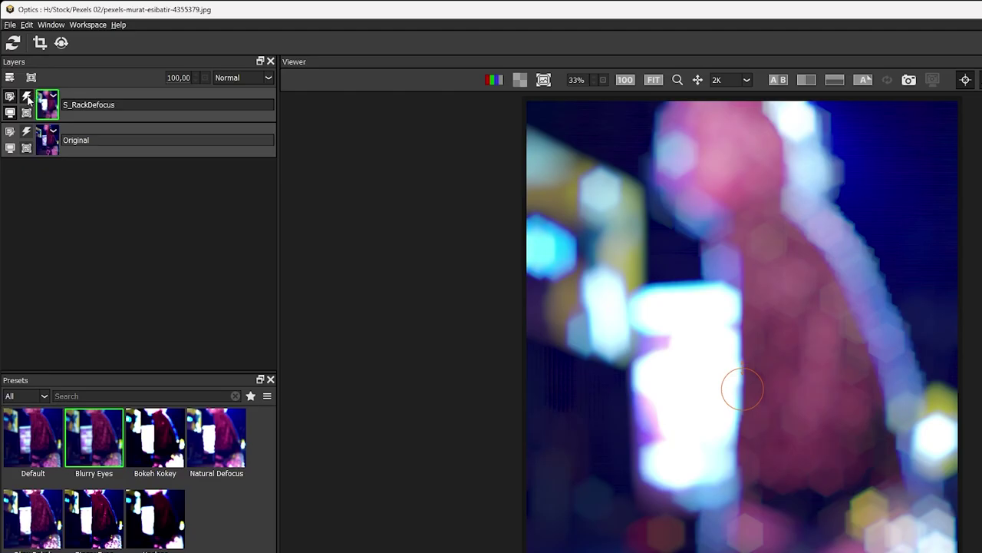
- Disable the S_RackDefocus effect and add a Curves layer with RGB output lowered to 71
{"action": "left_click", "coordinate": [27, 99]}
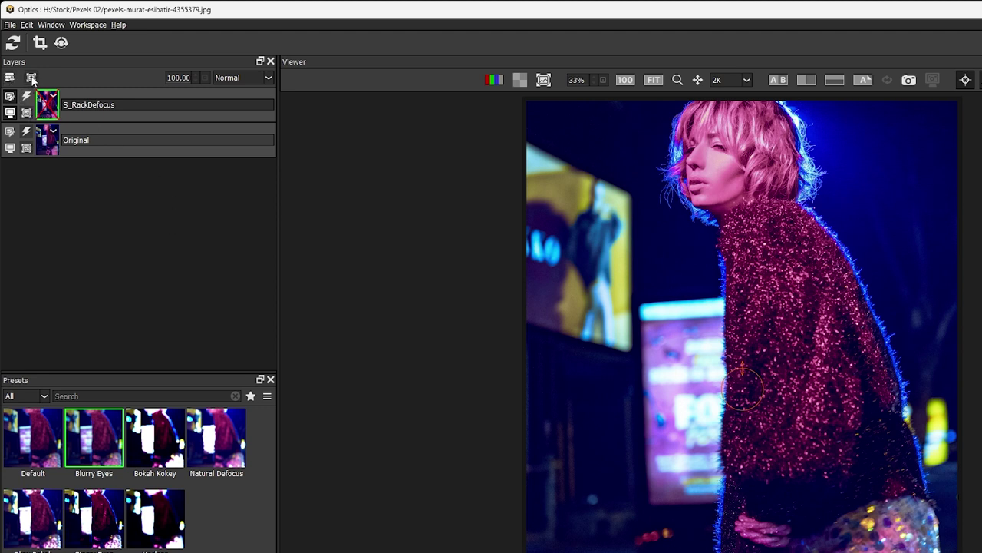
{"action": "left_click", "coordinate": [9, 78]}
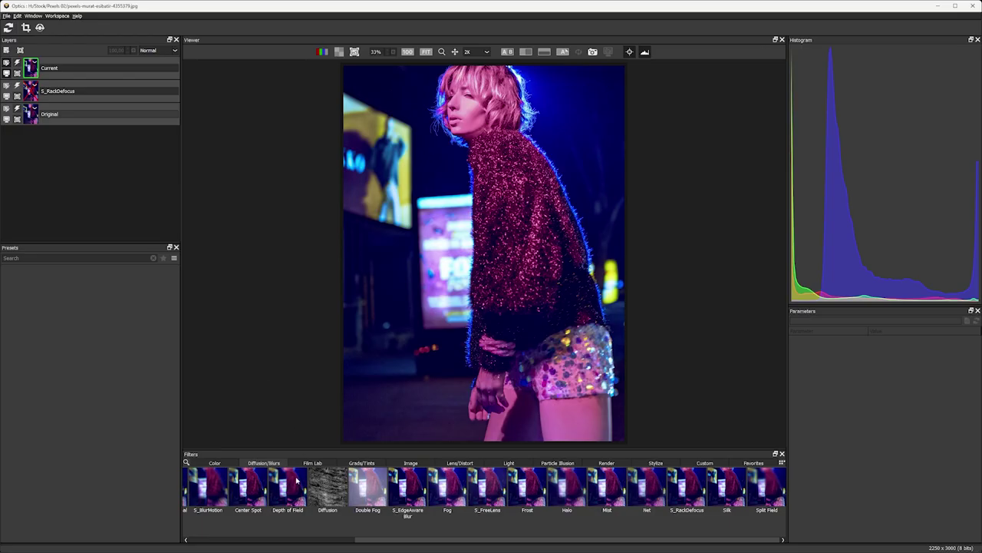
{"action": "left_click", "coordinate": [215, 463]}
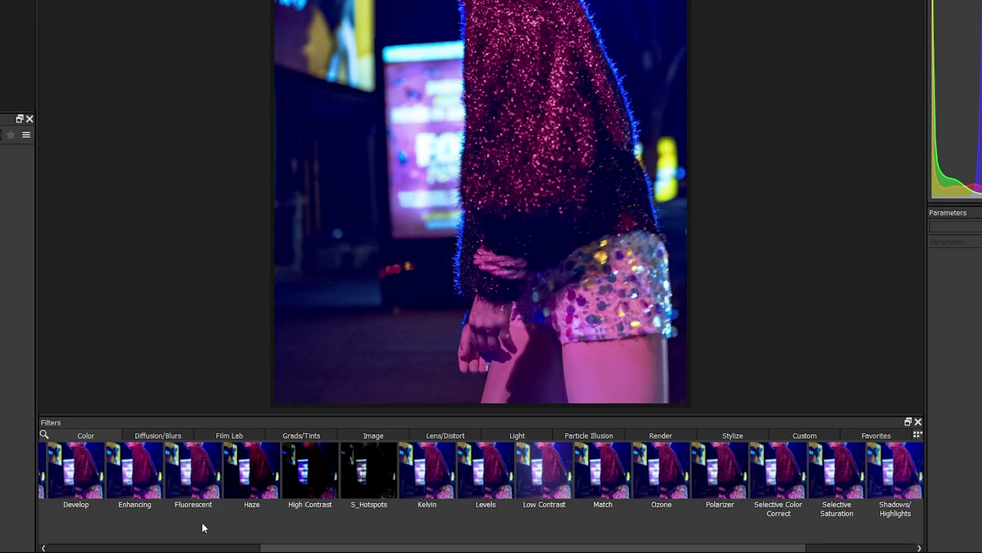
{"action": "left_click", "coordinate": [215, 544]}
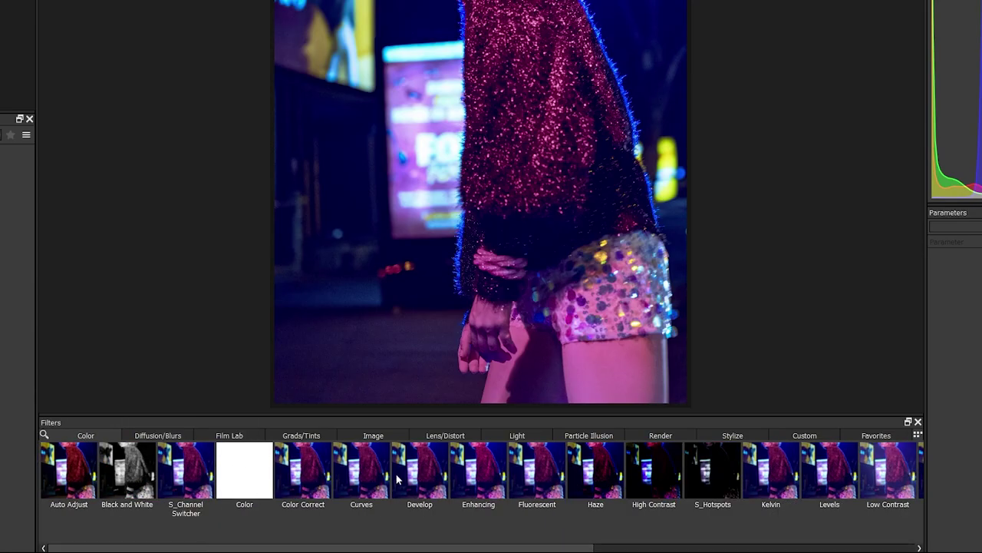
{"action": "left_click_drag", "start_coordinate": [369, 476], "coordinate": [409, 327]}
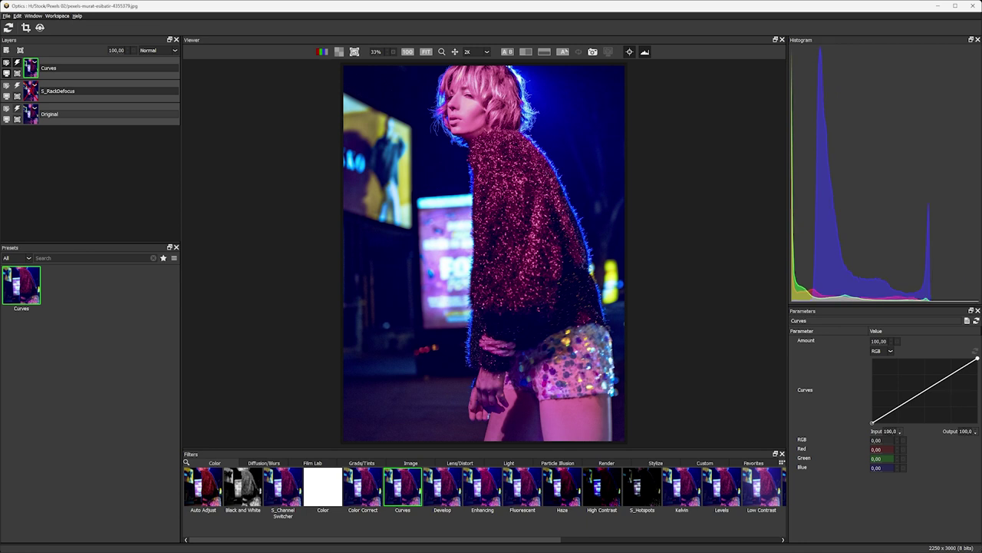
{"action": "left_click_drag", "start_coordinate": [977, 360], "coordinate": [978, 376]}
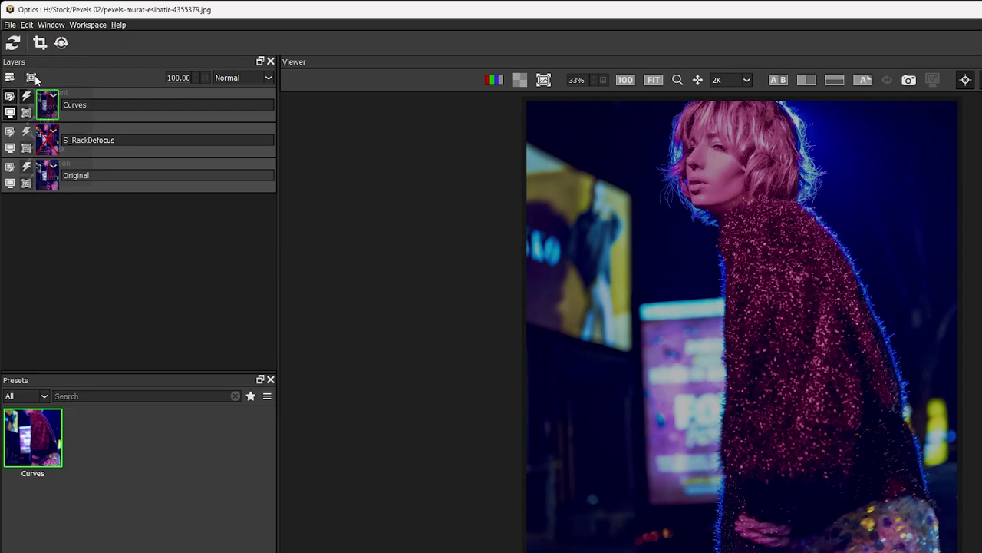
- Add an EZMask to Curves, marking the background on both sides and filling the woman as foreground
{"action": "left_click", "coordinate": [20, 49]}
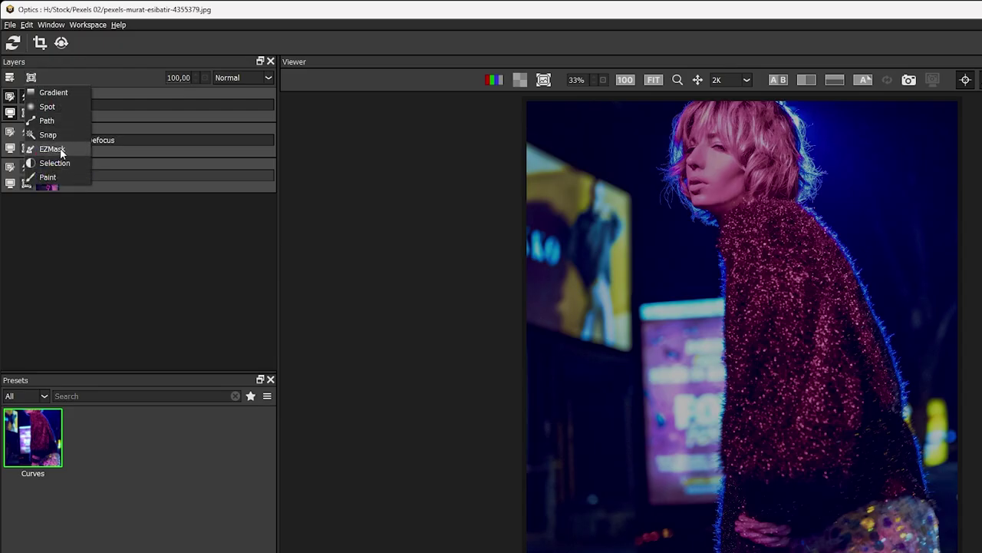
{"action": "left_click", "coordinate": [52, 148]}
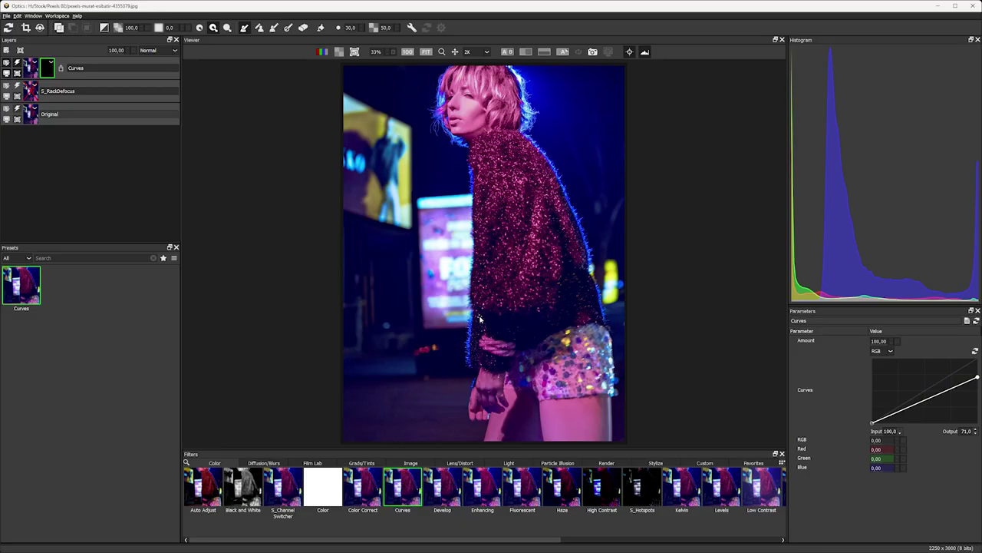
{"action": "mouse_move", "coordinate": [473, 432]}
{"action": "left_mouse_down"}
{"action": "mouse_move", "coordinate": [459, 209]}
{"action": "mouse_move", "coordinate": [454, 174]}
{"action": "mouse_move", "coordinate": [425, 129]}
{"action": "mouse_move", "coordinate": [427, 66]}
{"action": "left_mouse_up"}
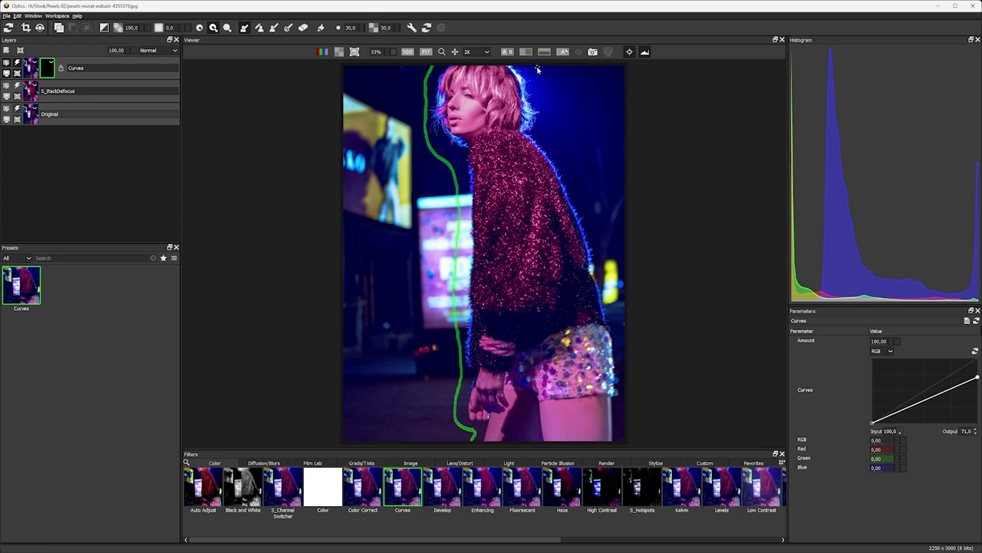
{"action": "mouse_move", "coordinate": [530, 68]}
{"action": "left_mouse_down"}
{"action": "mouse_move", "coordinate": [559, 147]}
{"action": "mouse_move", "coordinate": [592, 198]}
{"action": "mouse_move", "coordinate": [625, 382]}
{"action": "left_mouse_up"}
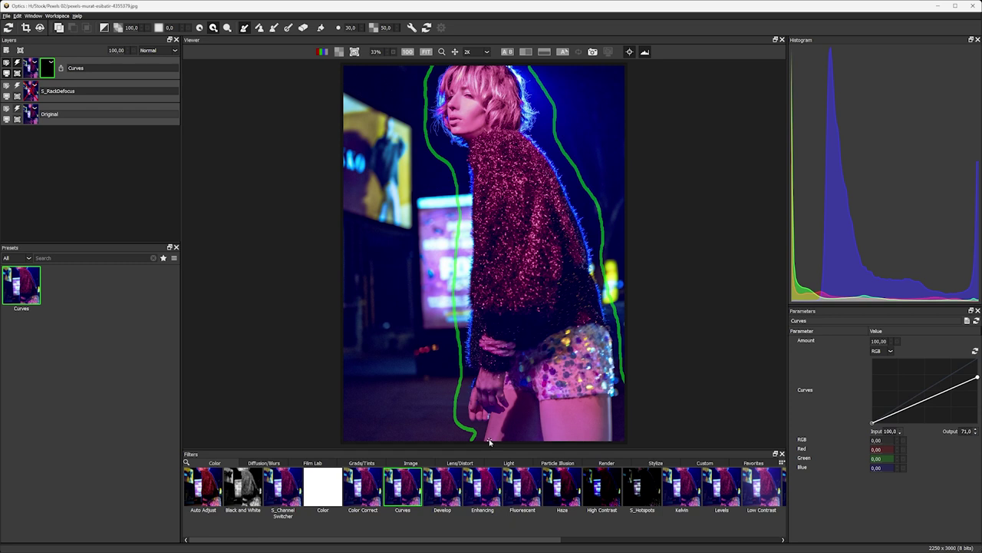
{"action": "mouse_move", "coordinate": [490, 442]}
{"action": "left_mouse_down"}
{"action": "mouse_move", "coordinate": [506, 402]}
{"action": "mouse_move", "coordinate": [483, 412]}
{"action": "mouse_move", "coordinate": [478, 402]}
{"action": "mouse_move", "coordinate": [482, 185]}
{"action": "mouse_move", "coordinate": [448, 98]}
{"action": "mouse_move", "coordinate": [458, 75]}
{"action": "mouse_move", "coordinate": [477, 67]}
{"action": "mouse_move", "coordinate": [515, 77]}
{"action": "mouse_move", "coordinate": [587, 287]}
{"action": "mouse_move", "coordinate": [607, 439]}
{"action": "left_mouse_up"}
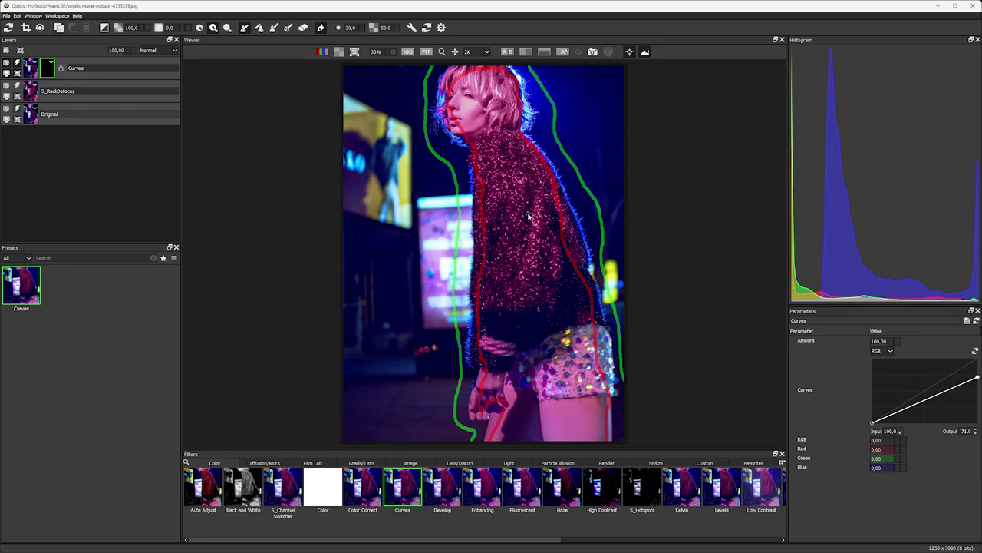
{"action": "left_click", "coordinate": [740, 330]}
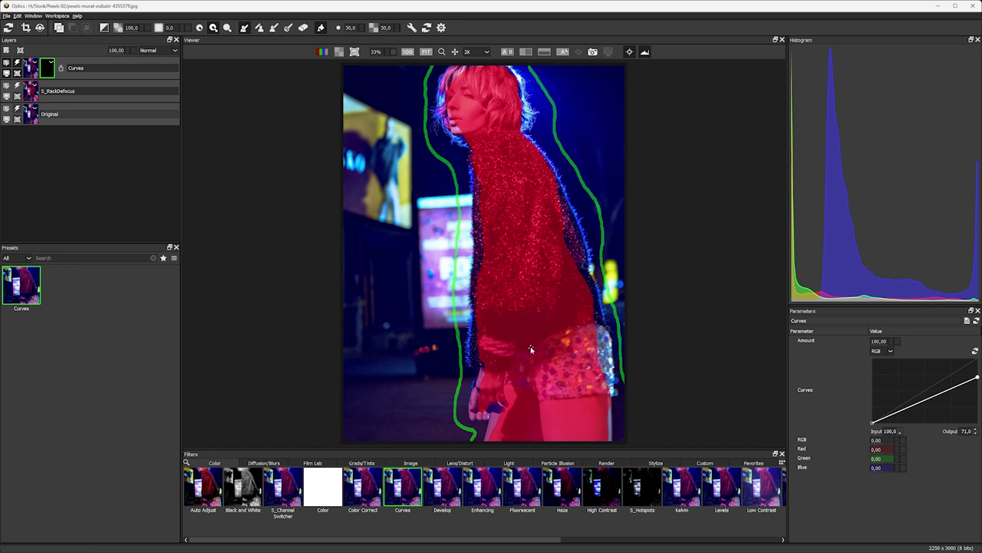
- Fill the left and right background regions and generate the automatic EZMask matte
{"action": "left_click", "coordinate": [390, 211]}
{"action": "left_click", "coordinate": [597, 122]}
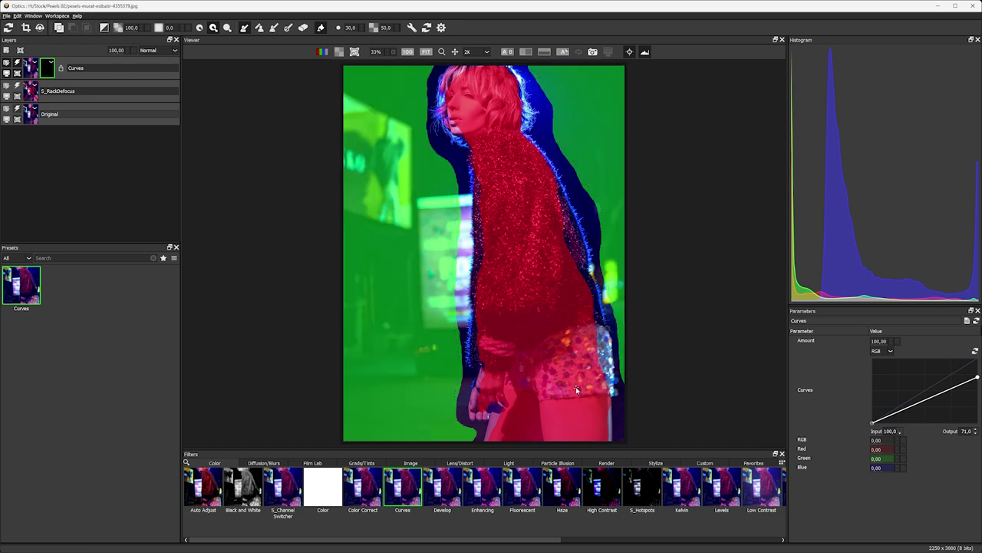
{"action": "left_click", "coordinate": [322, 27]}
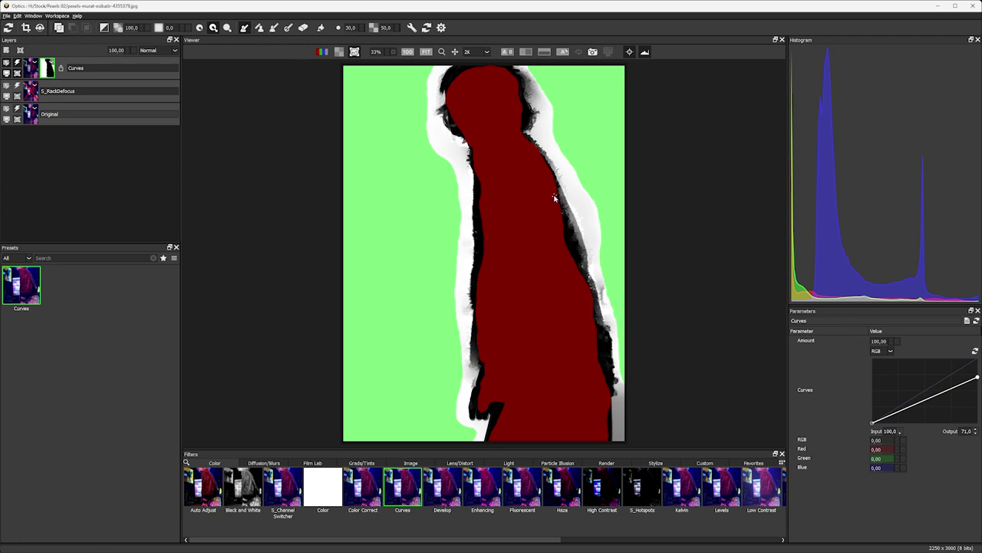
- Refine the silhouette edges with subject and background touch-up strokes, then accept the mask
{"action": "left_click_drag", "start_coordinate": [564, 198], "coordinate": [583, 265]}
{"action": "left_click_drag", "start_coordinate": [476, 363], "coordinate": [481, 351]}
{"action": "left_click_drag", "start_coordinate": [596, 327], "coordinate": [603, 328]}
{"action": "left_click_drag", "start_coordinate": [534, 76], "coordinate": [542, 95]}
{"action": "left_click_drag", "start_coordinate": [460, 156], "coordinate": [455, 150]}
{"action": "left_click_drag", "start_coordinate": [565, 176], "coordinate": [611, 318]}
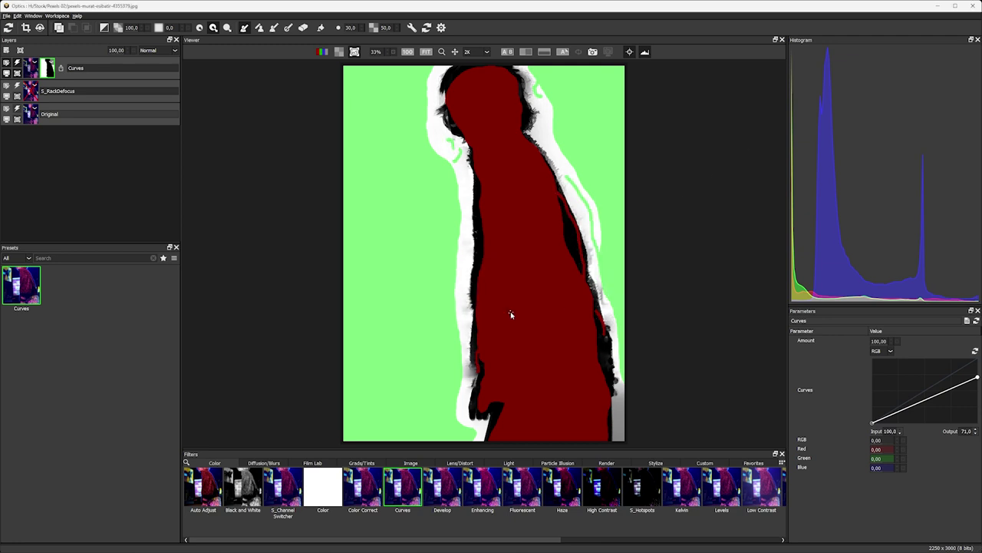
{"action": "left_click", "coordinate": [463, 381]}
{"action": "left_click", "coordinate": [160, 125]}
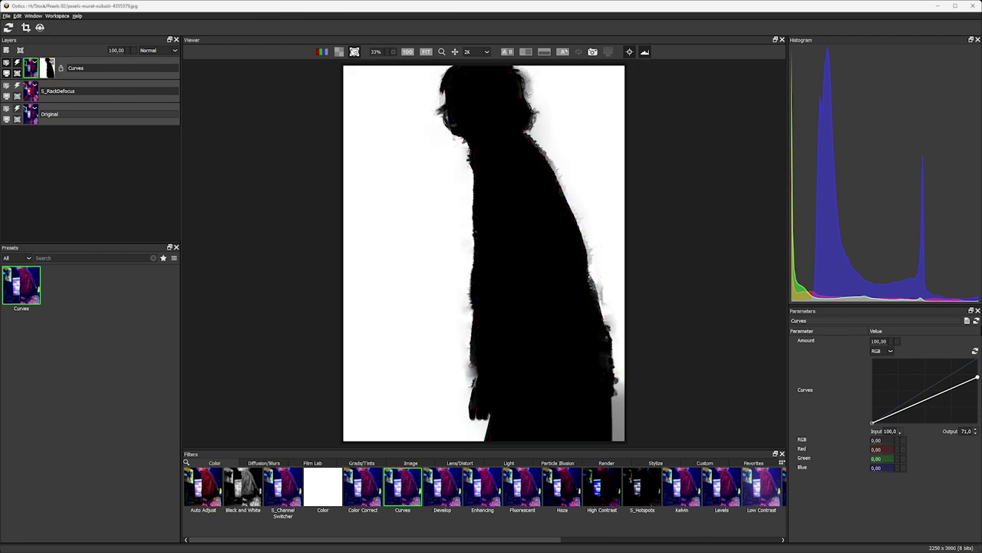
- Return to colour view, move Curves below S_RackDefocus, and re-enable S_RackDefocus
{"action": "left_click", "coordinate": [354, 52]}
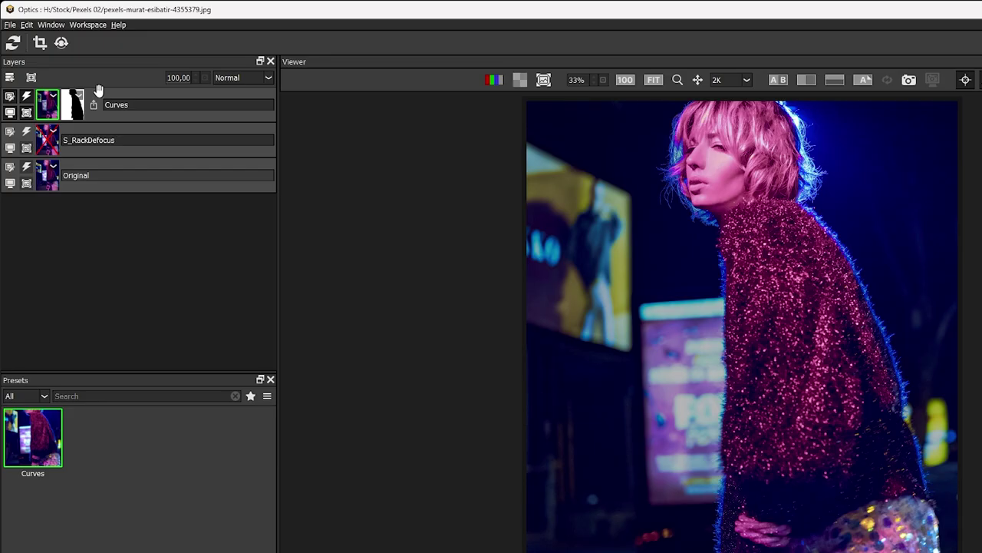
{"action": "left_click_drag", "start_coordinate": [64, 60], "coordinate": [70, 82]}
{"action": "left_click_drag", "start_coordinate": [105, 125], "coordinate": [100, 136]}
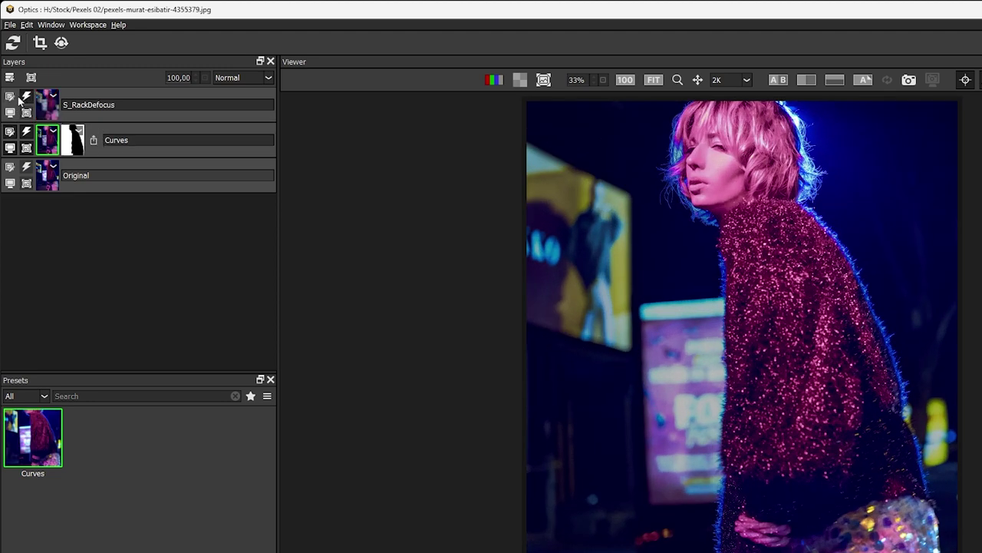
{"action": "left_click", "coordinate": [10, 98]}
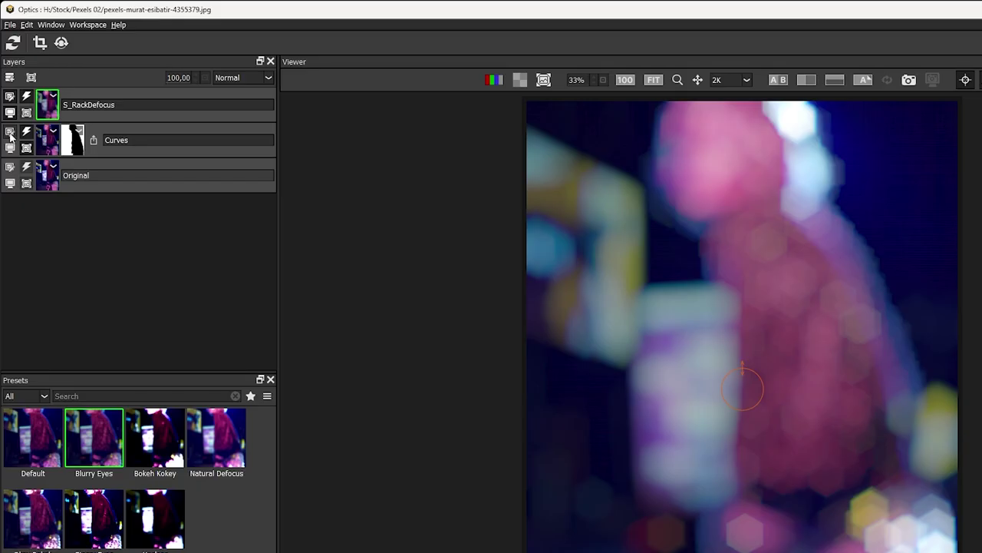
- Disable S_RackDefocus and draw a Path mask on Curves around the glowing sign
{"action": "left_click", "coordinate": [29, 91]}
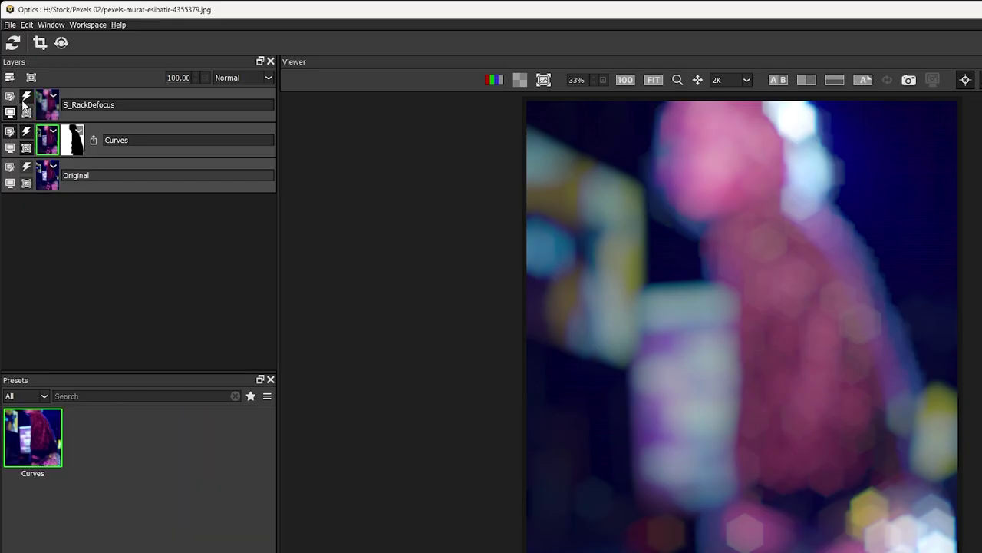
{"action": "left_click", "coordinate": [27, 98]}
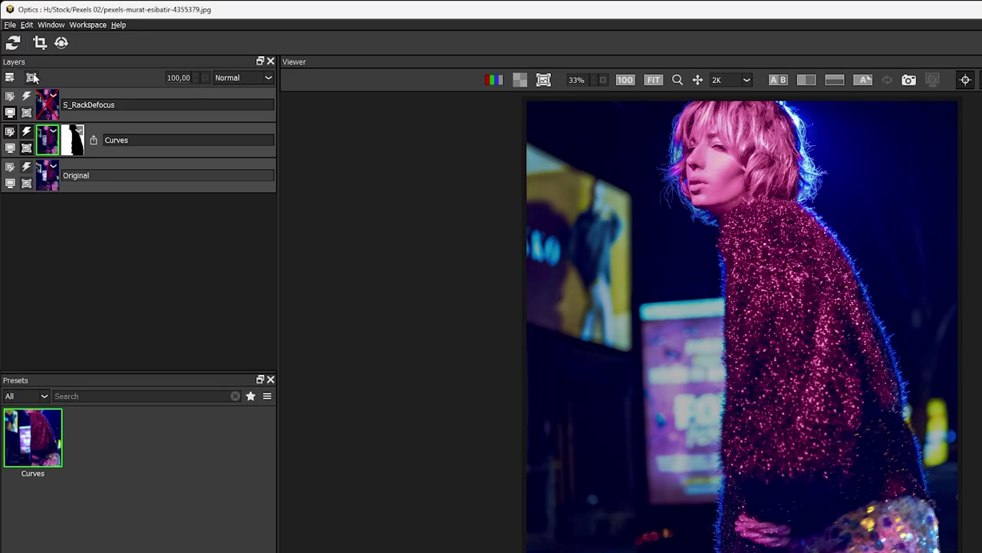
{"action": "left_click", "coordinate": [20, 49]}
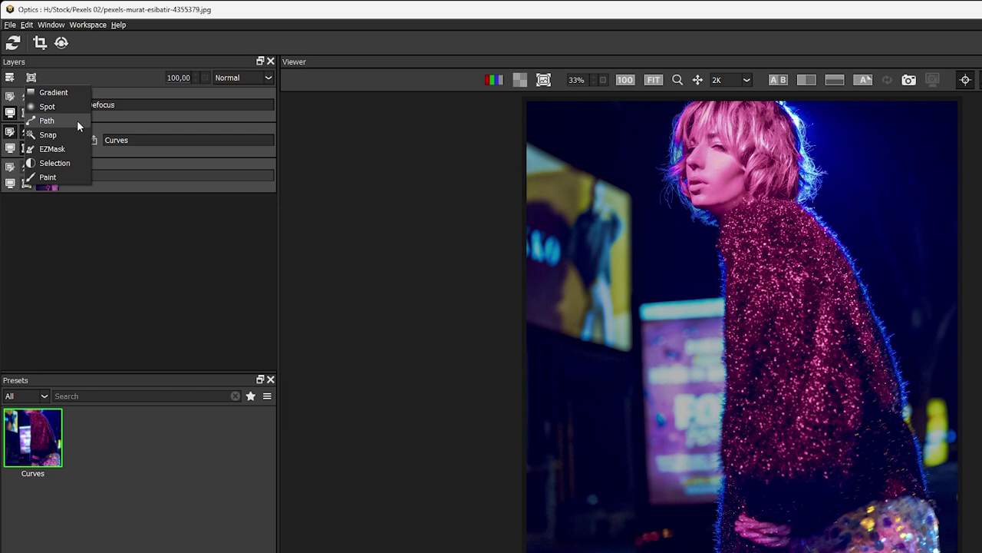
{"action": "left_click", "coordinate": [53, 120]}
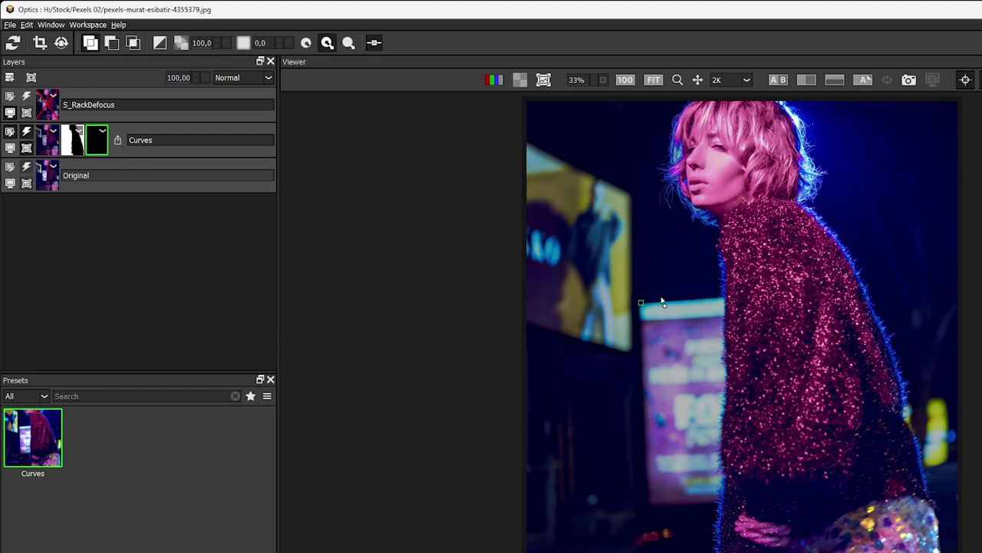
{"action": "left_click", "coordinate": [741, 298]}
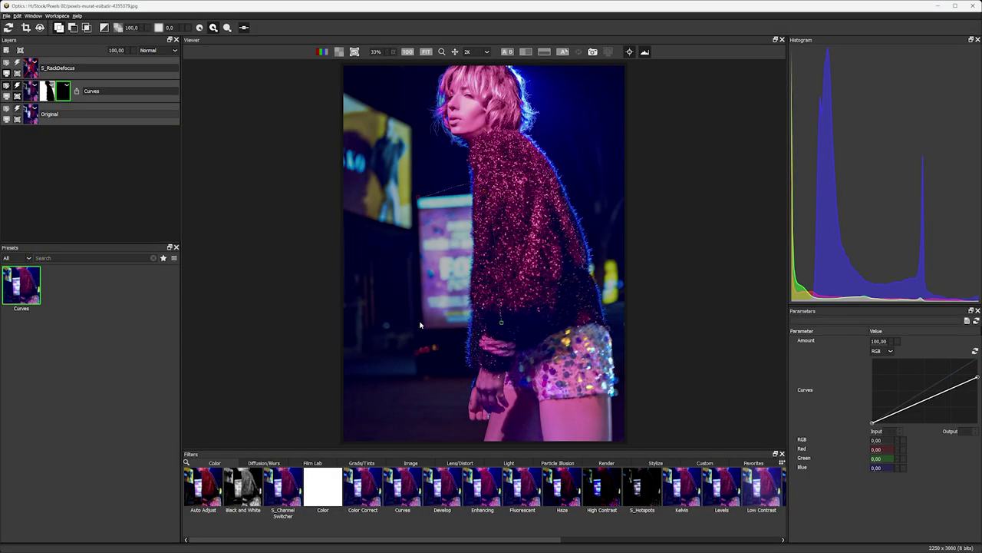
{"action": "left_click", "coordinate": [422, 329]}
{"action": "left_click", "coordinate": [419, 198]}
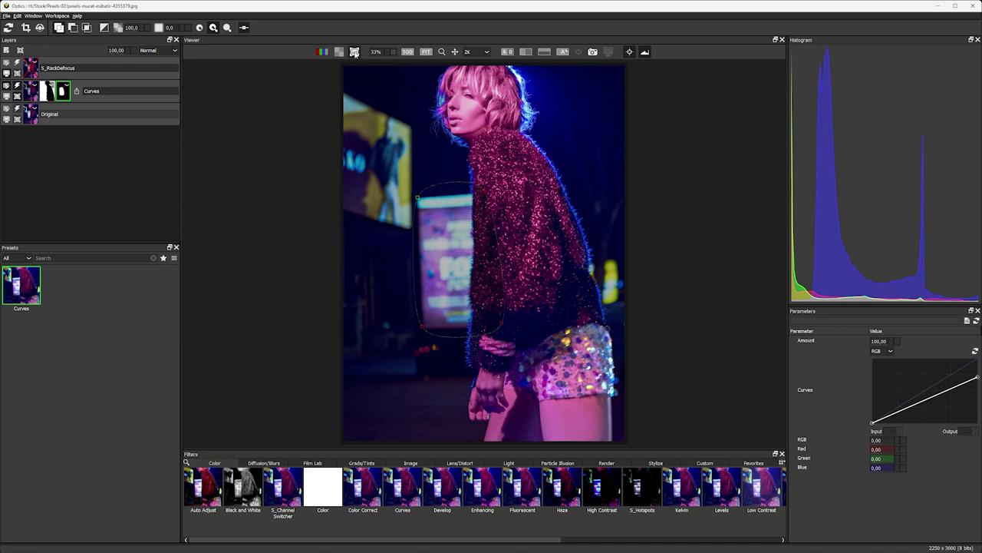
- Set the path shape to intersect with the silhouette mask and feather it to 206
{"action": "left_click", "coordinate": [354, 51]}
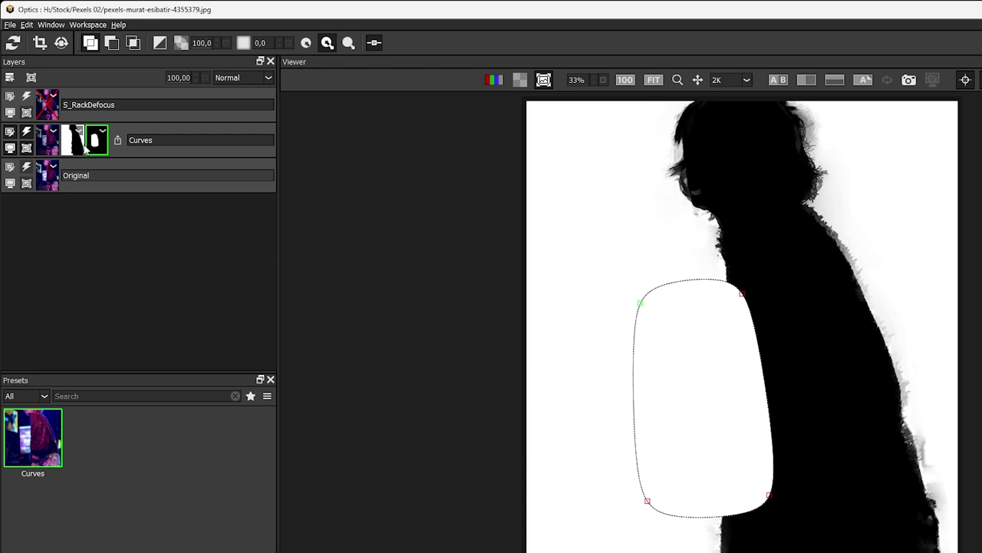
{"action": "left_click", "coordinate": [112, 43]}
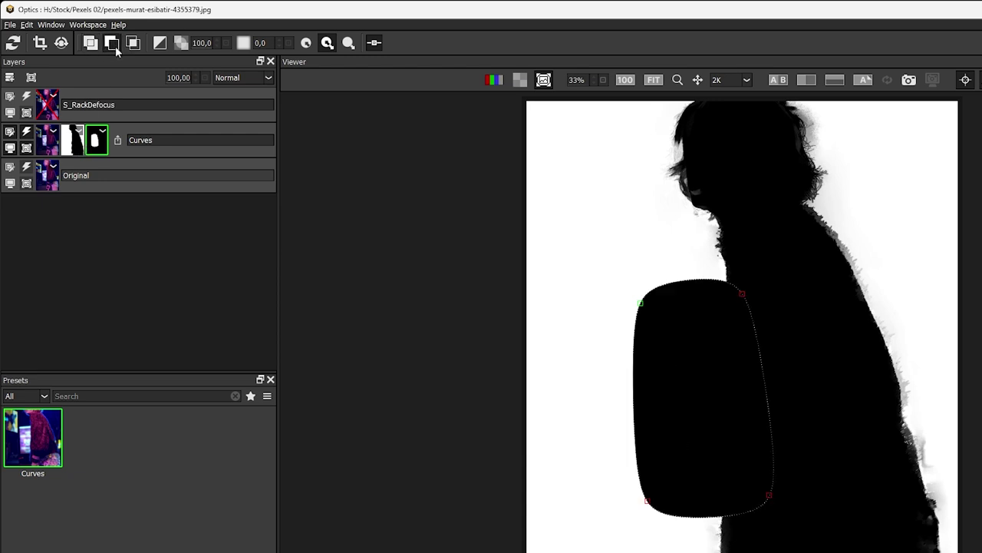
{"action": "left_click", "coordinate": [133, 43]}
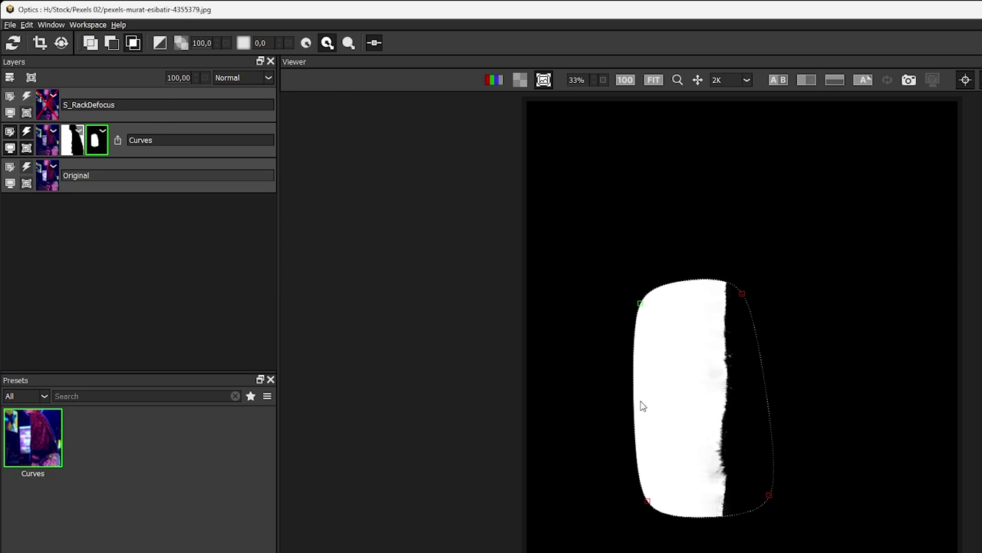
{"action": "left_click_drag", "start_coordinate": [259, 43], "coordinate": [382, 43]}
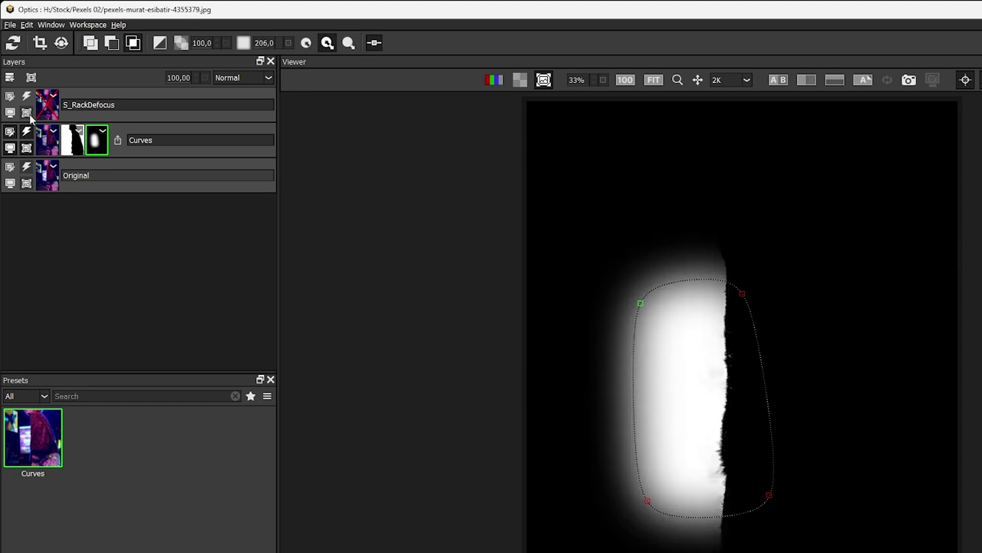
{"action": "left_click", "coordinate": [545, 79]}
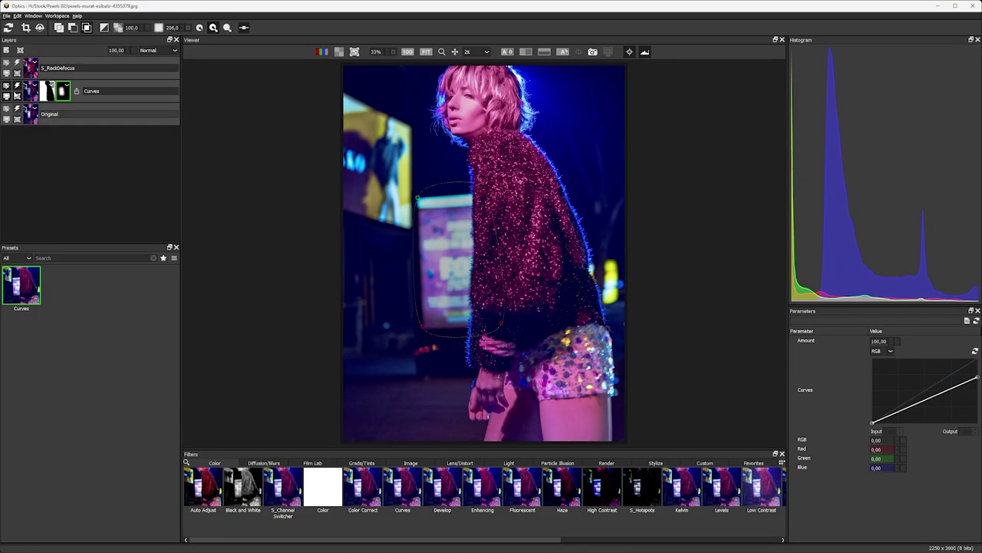
- Raise the Curves top endpoint to brighten the masked area and re-enable S_RackDefocus
{"action": "left_click", "coordinate": [33, 91]}
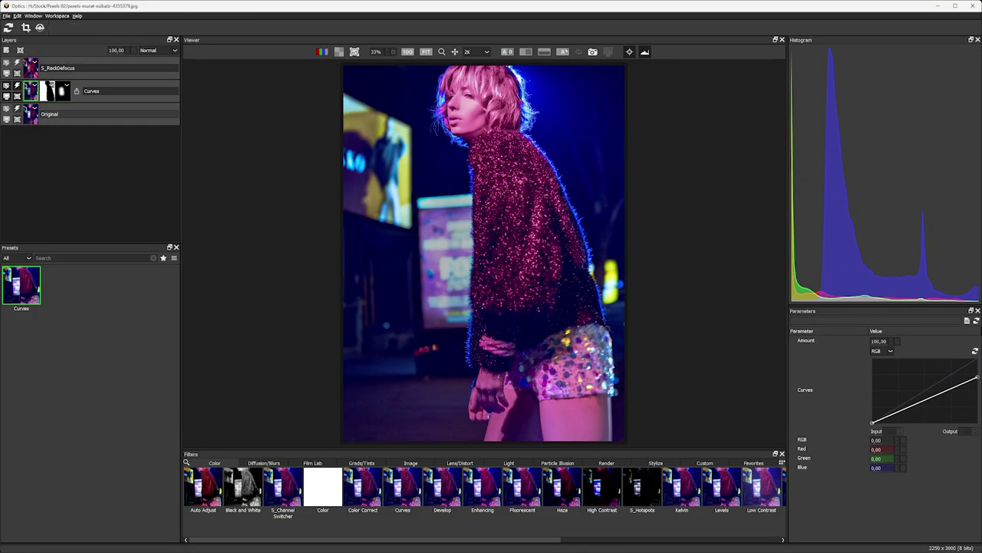
{"action": "left_click_drag", "start_coordinate": [976, 377], "coordinate": [977, 369]}
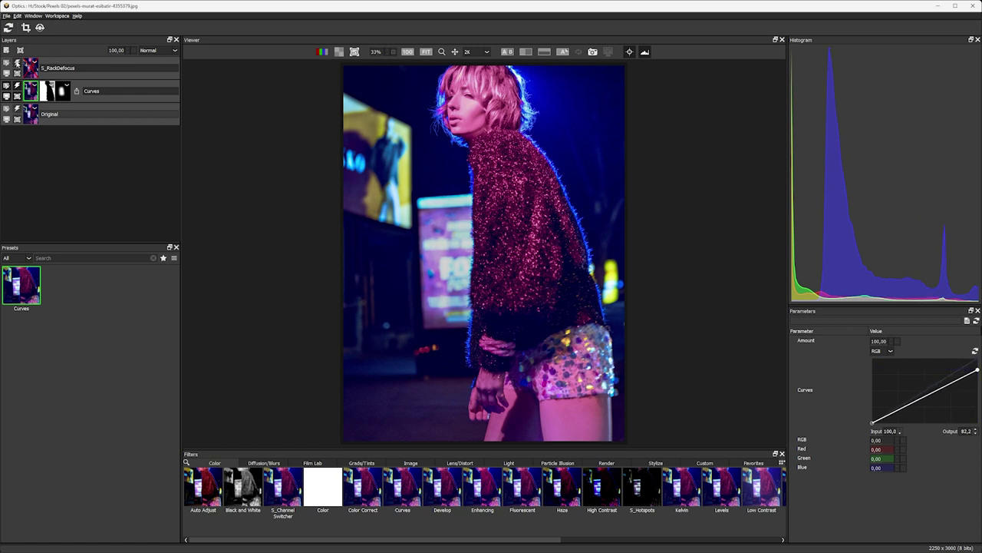
{"action": "left_click", "coordinate": [23, 68]}
{"action": "left_click", "coordinate": [18, 64]}
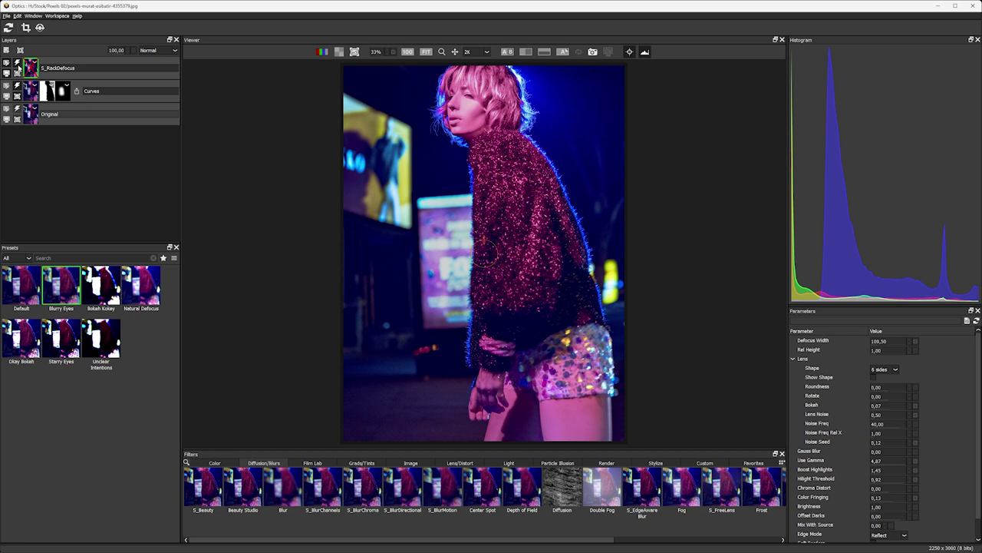
- Bend the Curves into an S-shape through input 57.8, output 16
{"action": "left_click", "coordinate": [6, 88]}
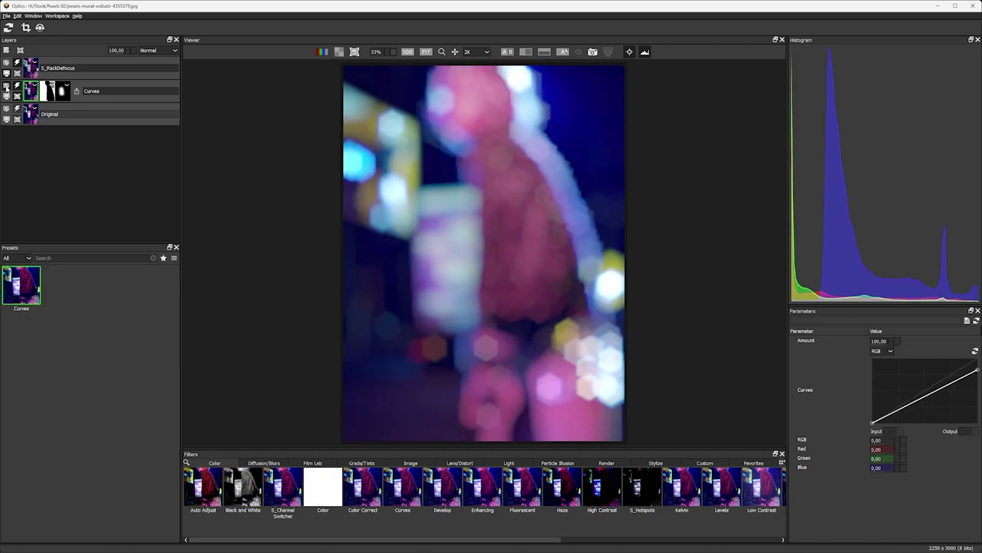
{"action": "left_click_drag", "start_coordinate": [977, 370], "coordinate": [977, 364]}
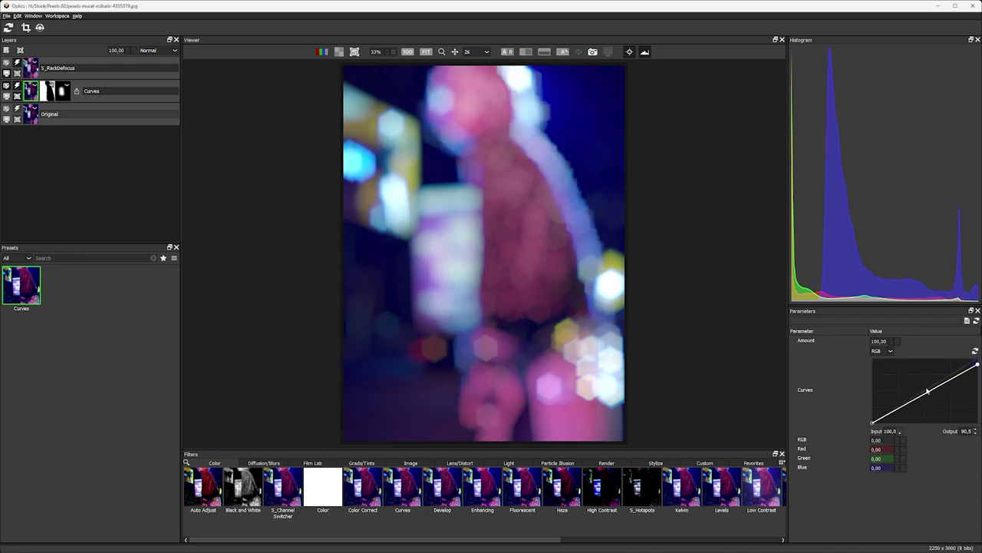
{"action": "left_click_drag", "start_coordinate": [919, 395], "coordinate": [929, 412]}
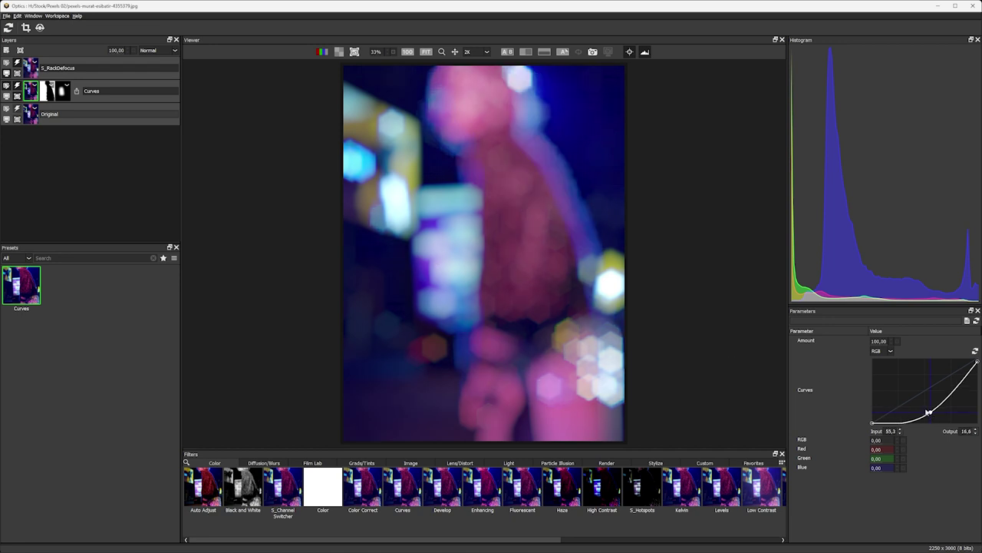
{"action": "left_click_drag", "start_coordinate": [929, 412], "coordinate": [933, 413]}
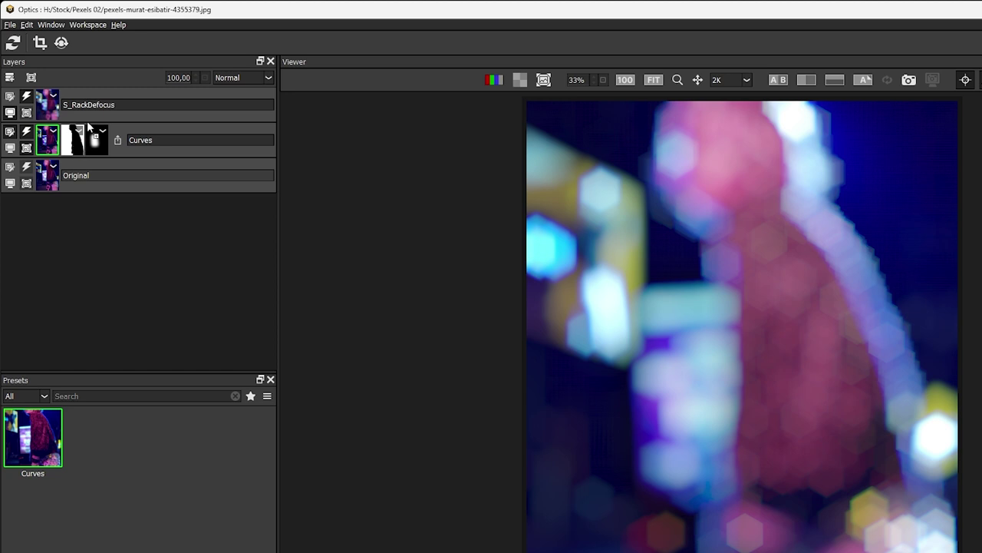
- Copy the Curves mask to S_RackDefocus and set Defocus Width 301.50, Rel Height 0.81, Boost Highlights 0.23
{"action": "left_click_drag", "start_coordinate": [72, 106], "coordinate": [72, 106]}
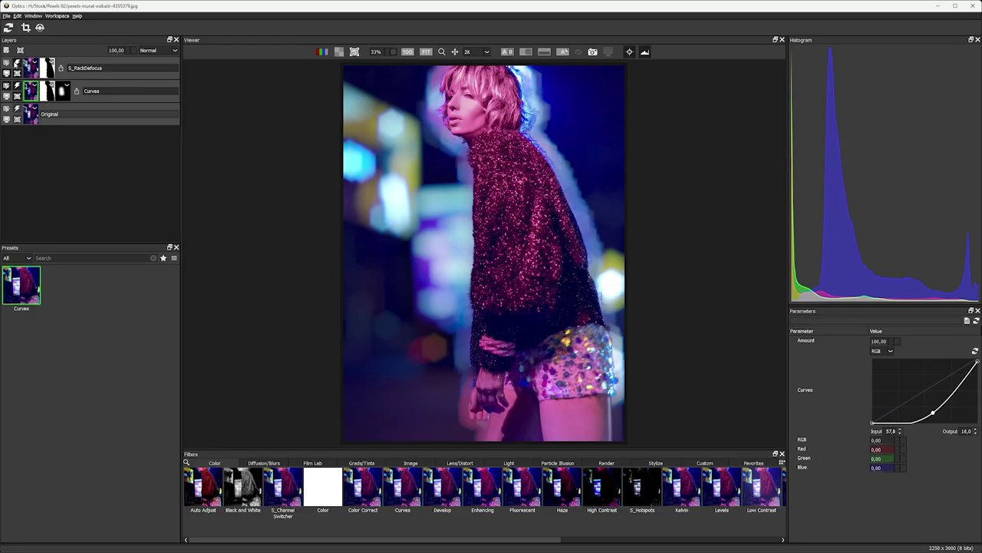
{"action": "left_click", "coordinate": [8, 65]}
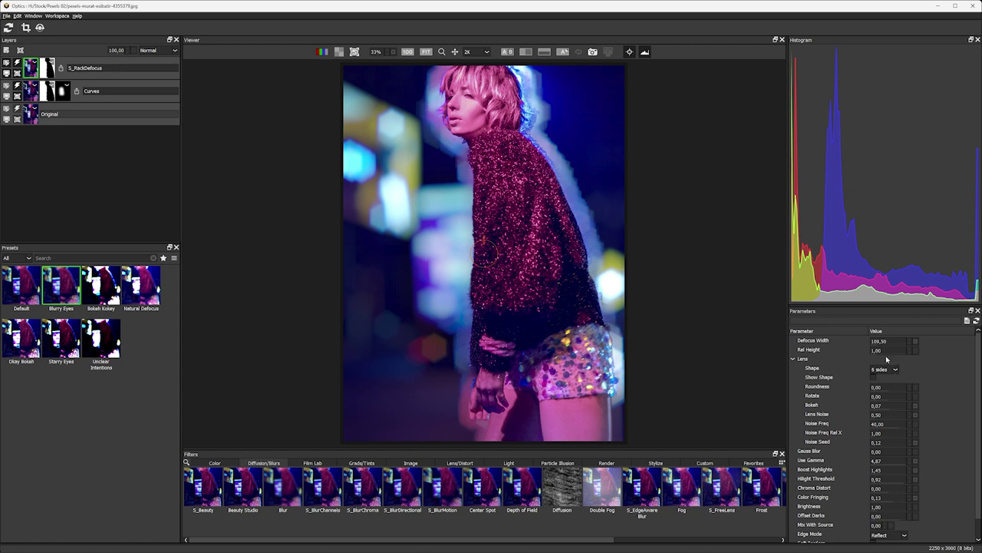
{"action": "left_click_drag", "start_coordinate": [891, 341], "coordinate": [929, 338]}
{"action": "mouse_move", "coordinate": [883, 469]}
{"action": "left_mouse_down"}
{"action": "mouse_move", "coordinate": [869, 470]}
{"action": "mouse_move", "coordinate": [901, 470]}
{"action": "left_mouse_up"}
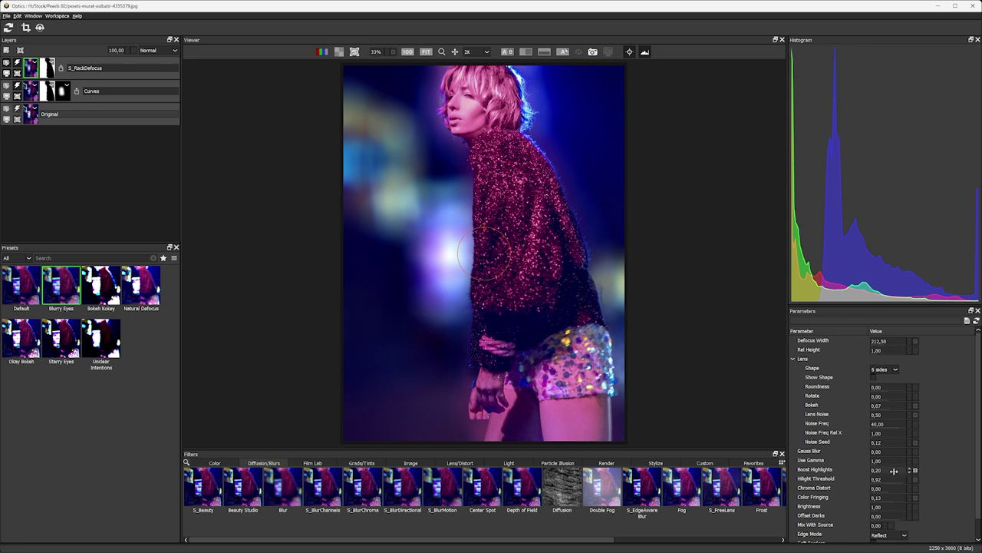
{"action": "left_click_drag", "start_coordinate": [894, 470], "coordinate": [901, 470]}
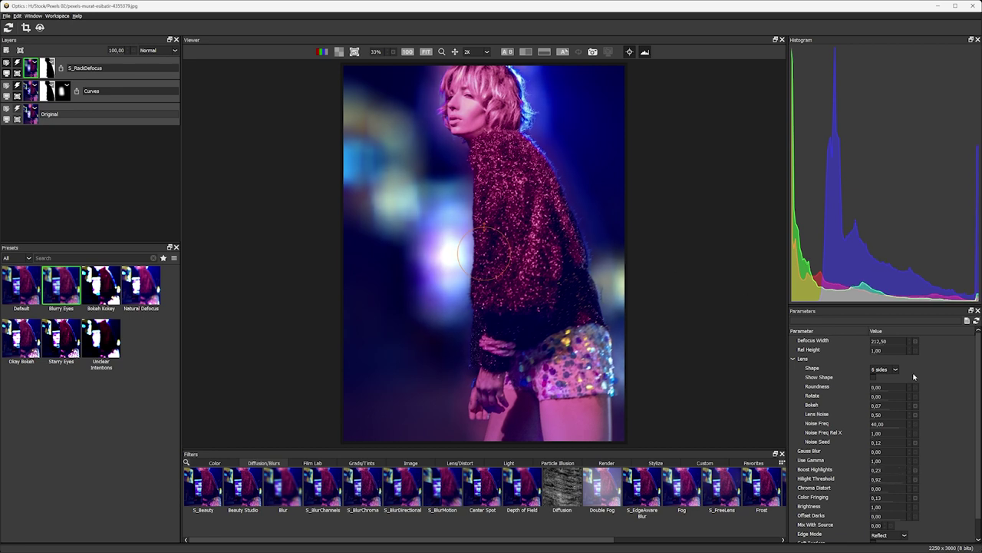
{"action": "mouse_move", "coordinate": [888, 339]}
{"action": "left_mouse_down"}
{"action": "mouse_move", "coordinate": [930, 337]}
{"action": "mouse_move", "coordinate": [893, 351]}
{"action": "left_mouse_up"}
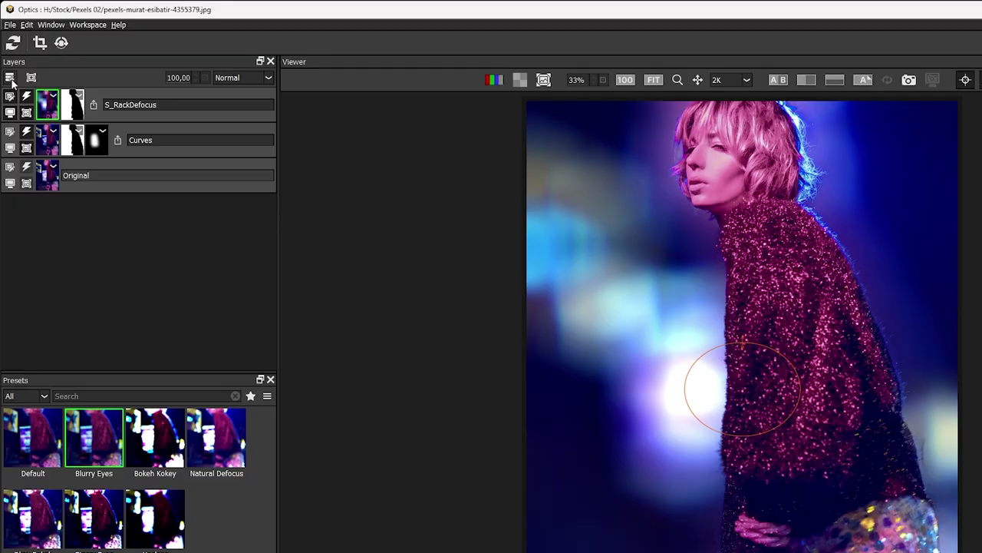
- Add a new S_VintageColor2Strip layer from Film Lab using the Hugo Teal & Orange preset
{"action": "left_click", "coordinate": [10, 78]}
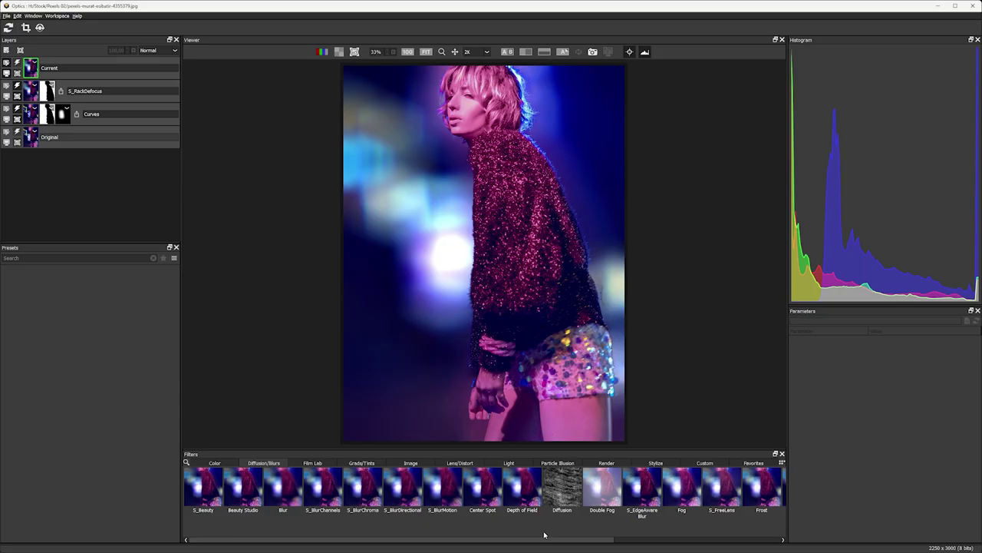
{"action": "left_click", "coordinate": [312, 463]}
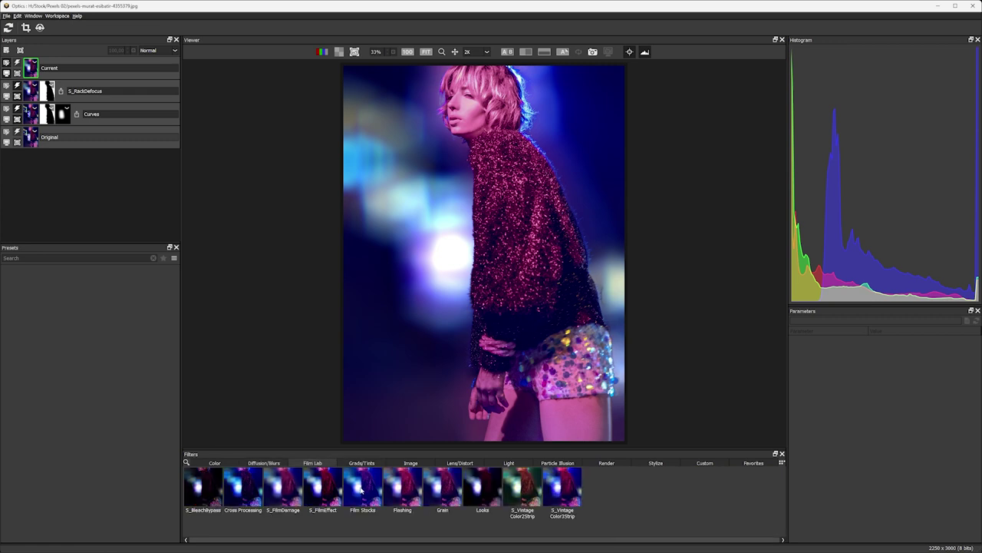
{"action": "left_click", "coordinate": [522, 487]}
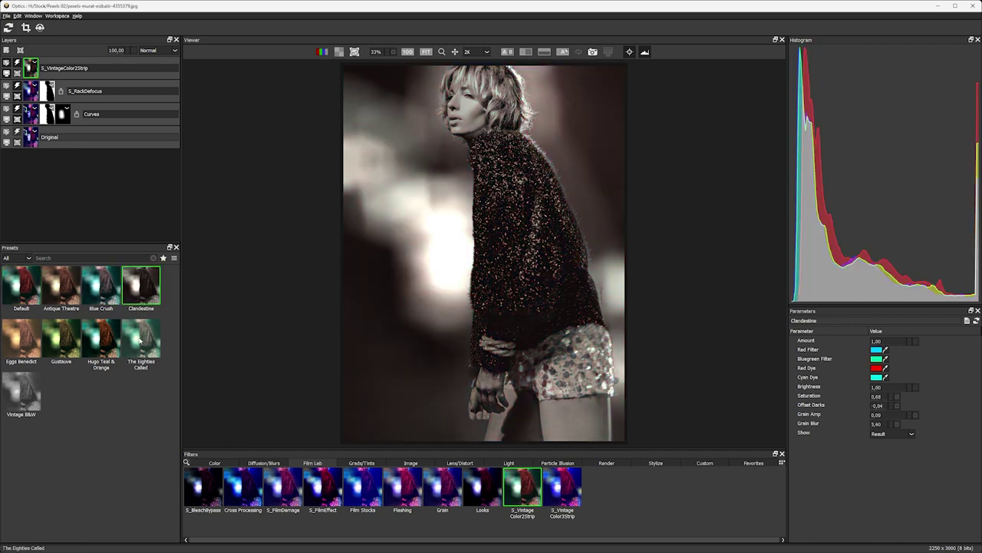
{"action": "left_click", "coordinate": [107, 341]}
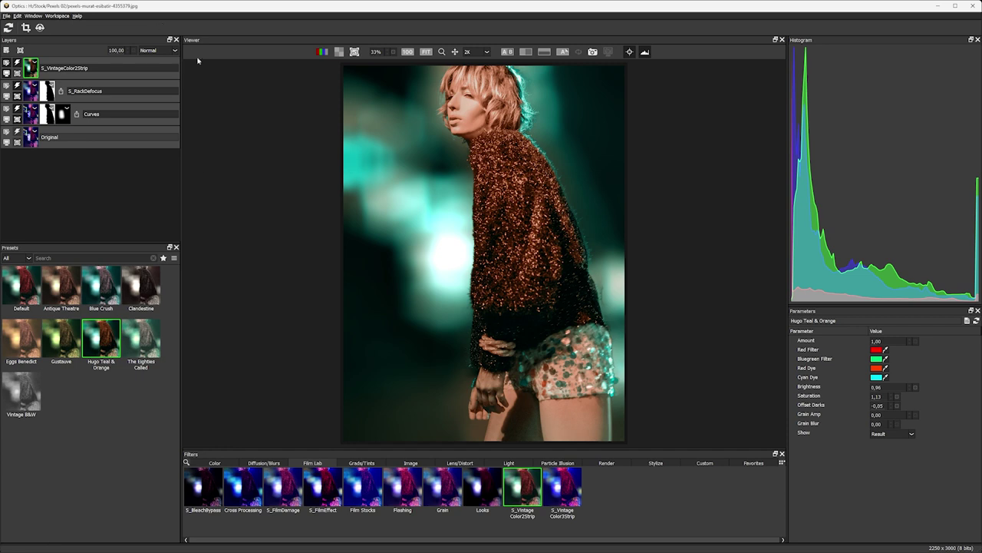
- Set the vintage layer to Soft Light at 83% opacity and turn on side-by-side A/B compare
{"action": "left_click", "coordinate": [171, 52]}
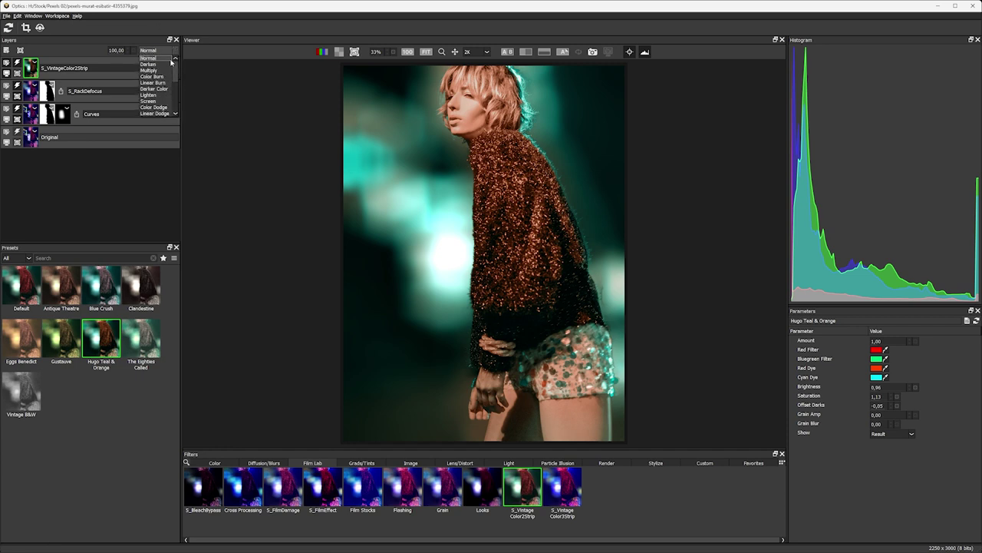
{"action": "scroll", "coordinate": [165, 84], "scroll_direction": "down", "scroll_amount": 2}
{"action": "left_click", "coordinate": [159, 92]}
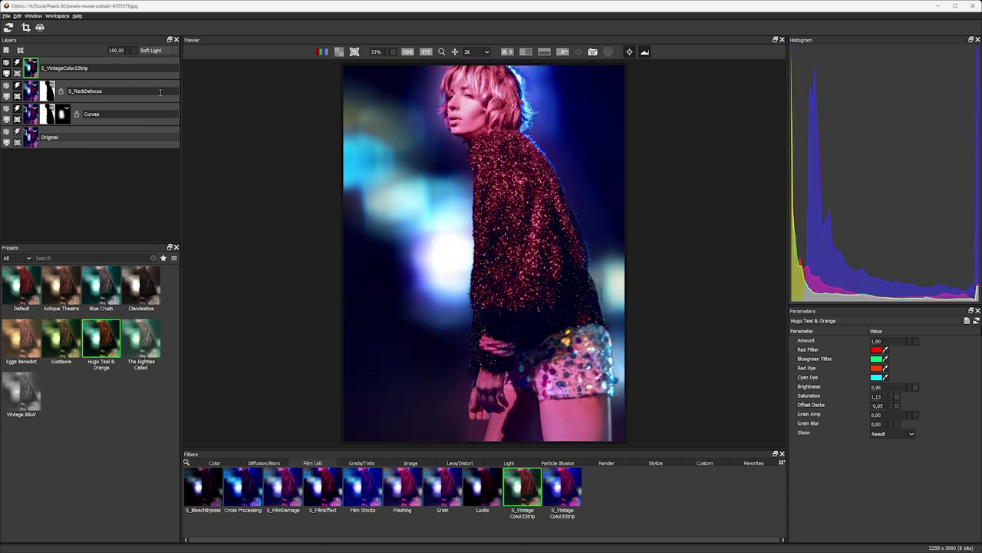
{"action": "left_click_drag", "start_coordinate": [115, 50], "coordinate": [92, 52]}
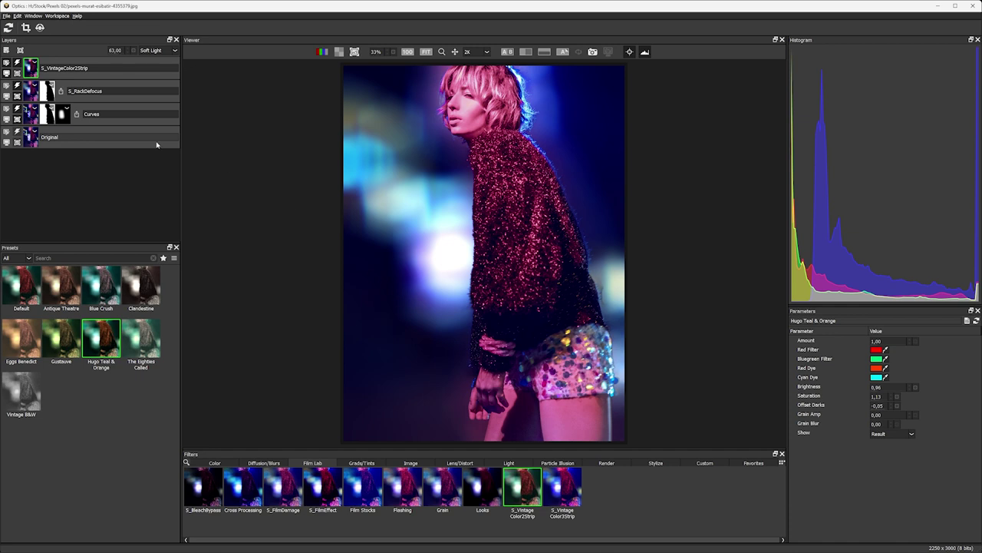
{"action": "left_click", "coordinate": [7, 145]}
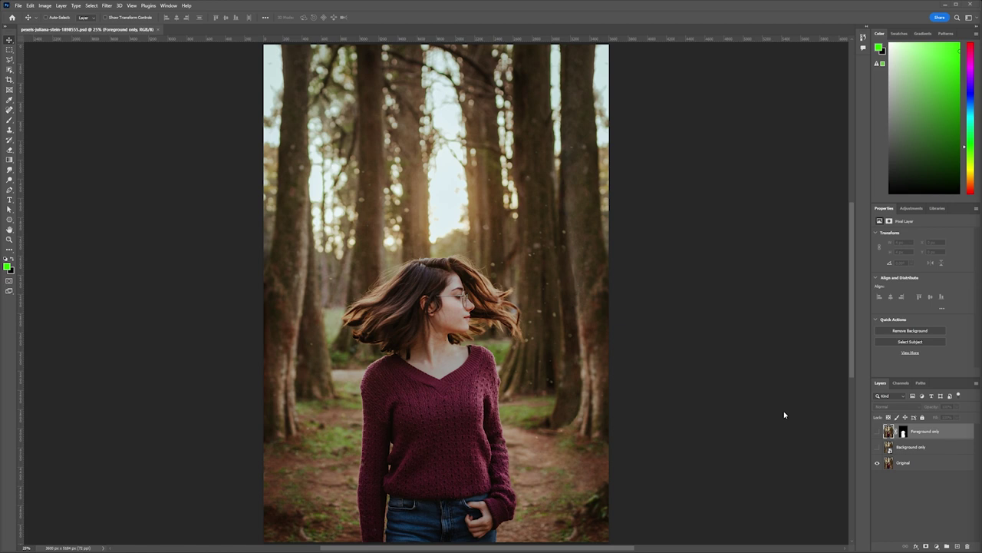
- Make only Background only visible, load the subject outline as a selection, and select Background only
{"action": "left_click", "coordinate": [877, 431], "text": "alt"}
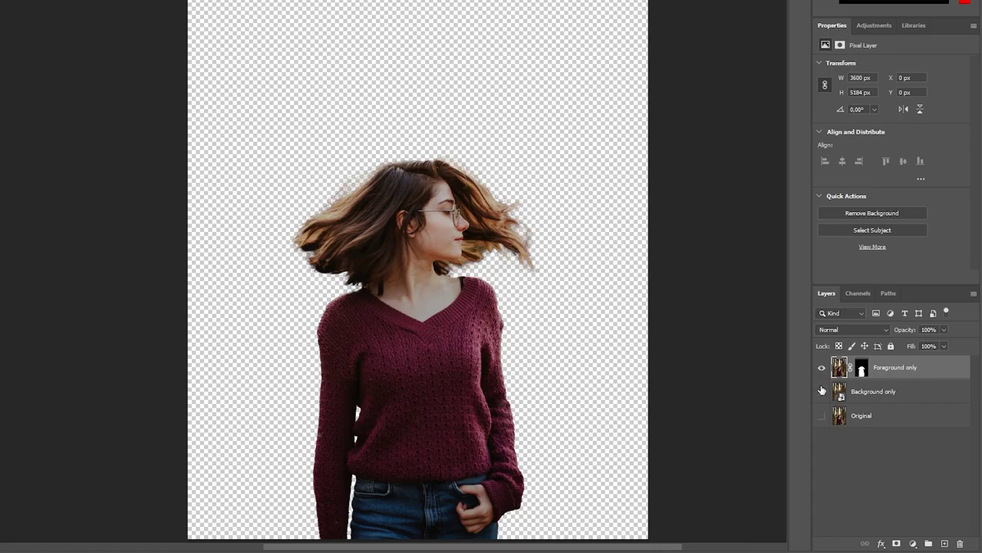
{"action": "left_click", "coordinate": [822, 392]}
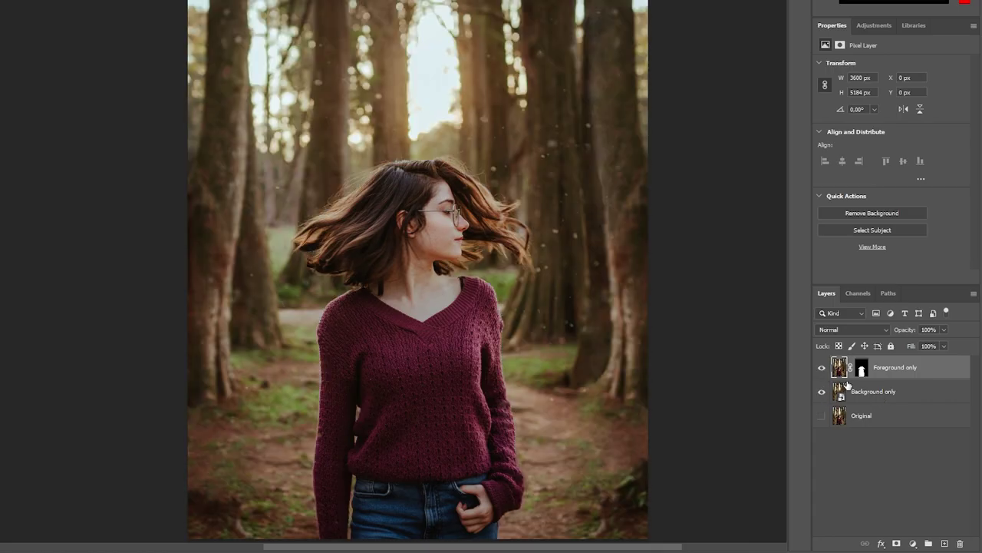
{"action": "left_click", "coordinate": [822, 367]}
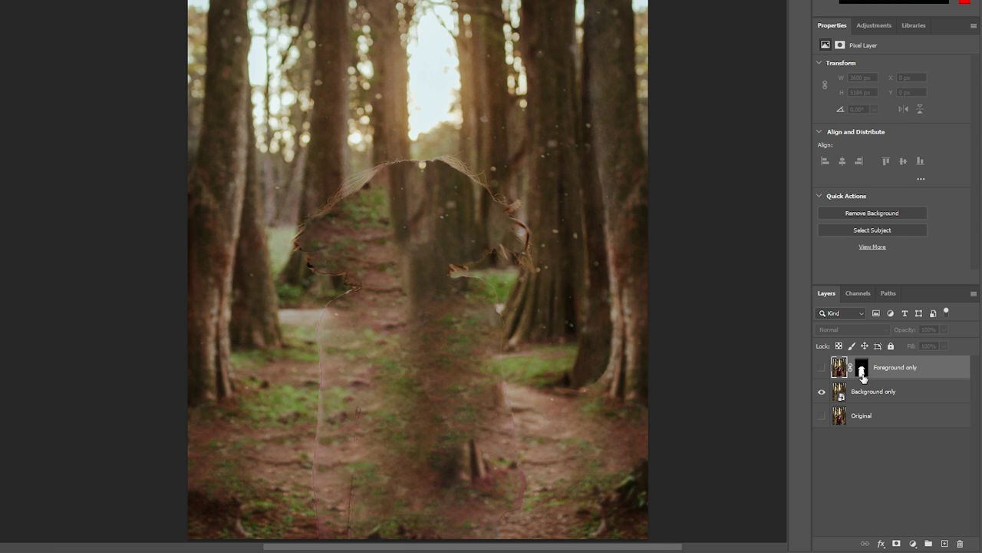
{"action": "left_click", "coordinate": [862, 369], "text": "ctrl"}
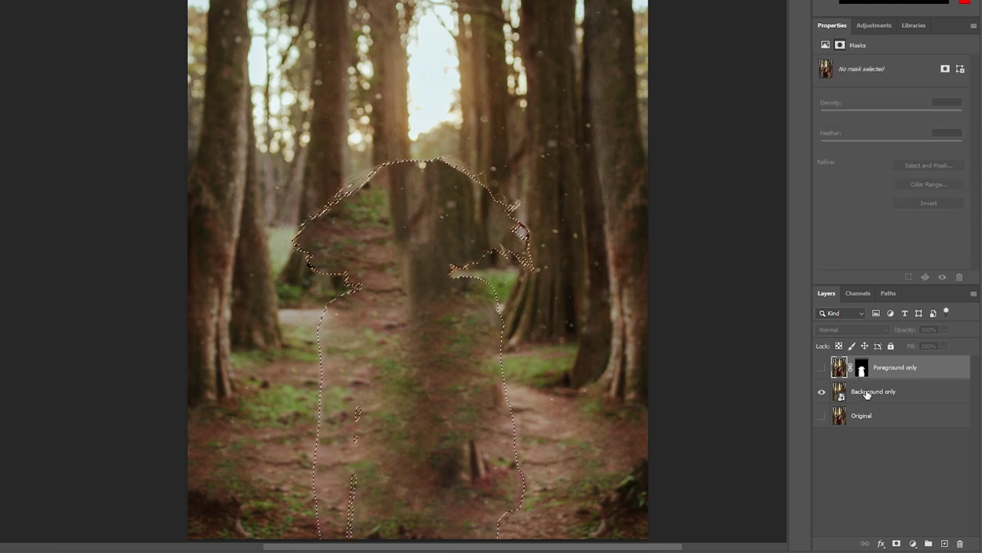
{"action": "left_click", "coordinate": [871, 399]}
{"action": "left_click", "coordinate": [46, 8]}
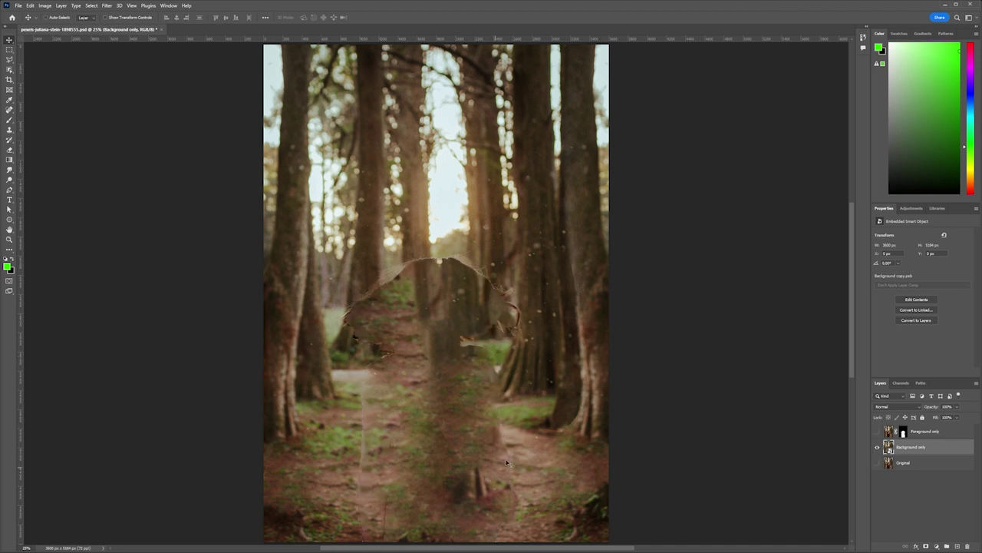
- Toggle the woman's layer on and off to compare, leaving only the background plate showing
{"action": "left_click", "coordinate": [877, 432]}
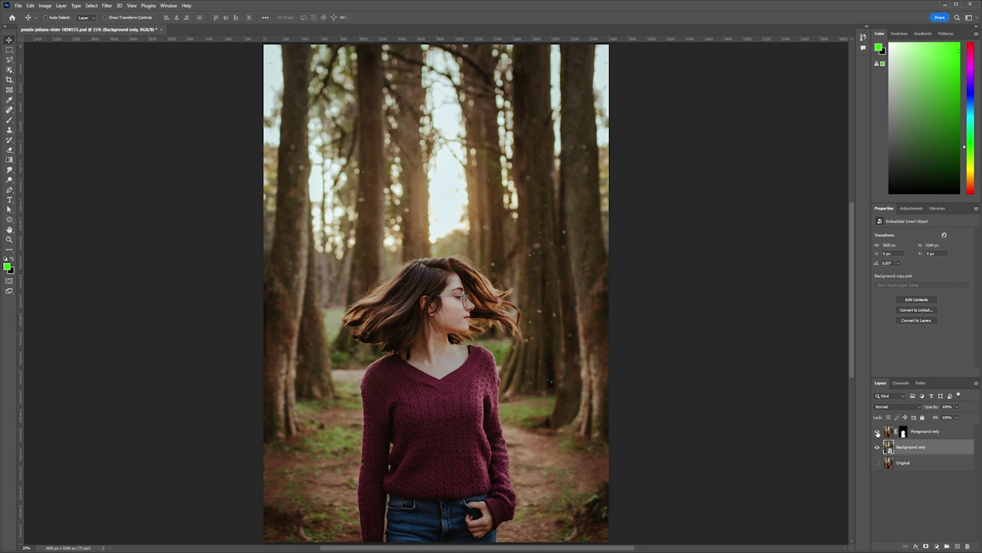
{"action": "left_click", "coordinate": [878, 432]}
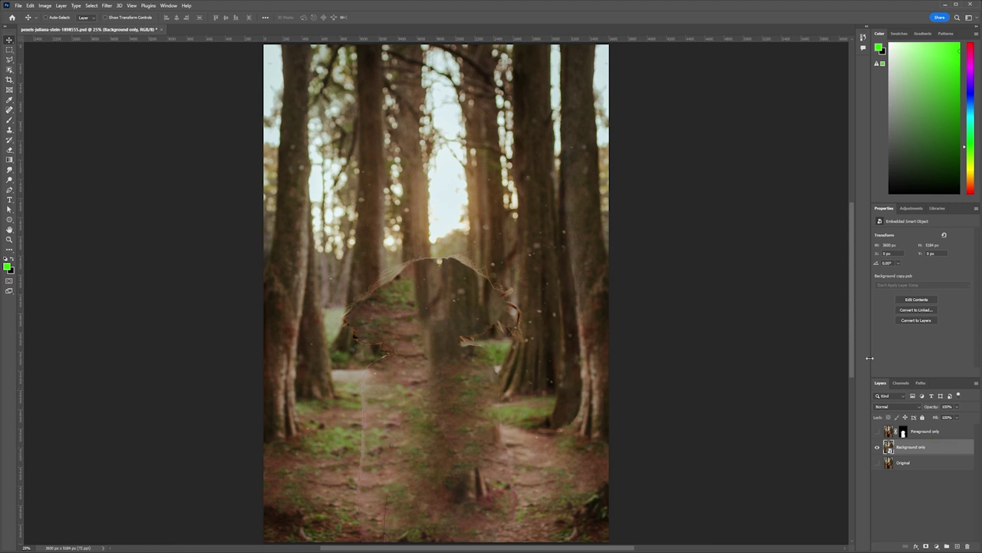
{"action": "left_click", "coordinate": [878, 433]}
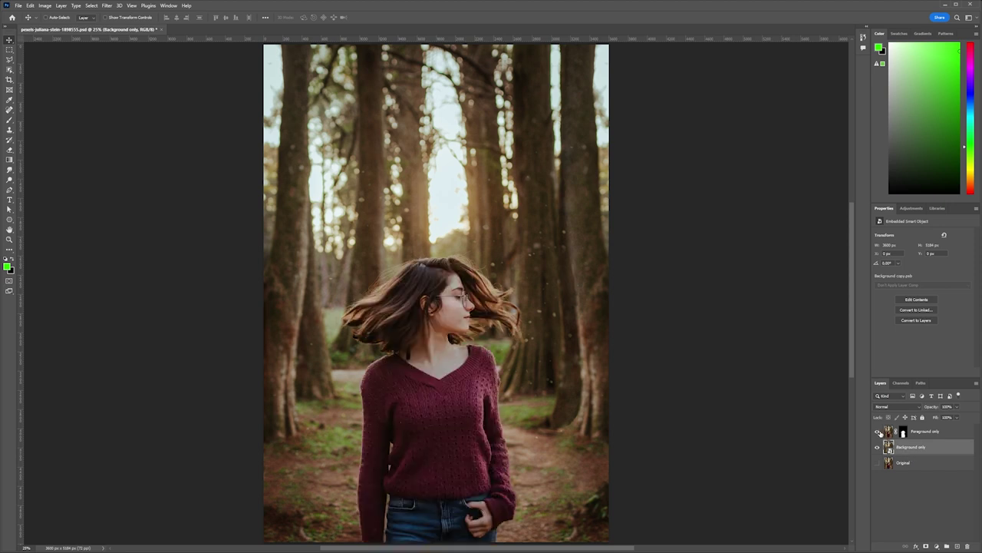
{"action": "left_click", "coordinate": [878, 433]}
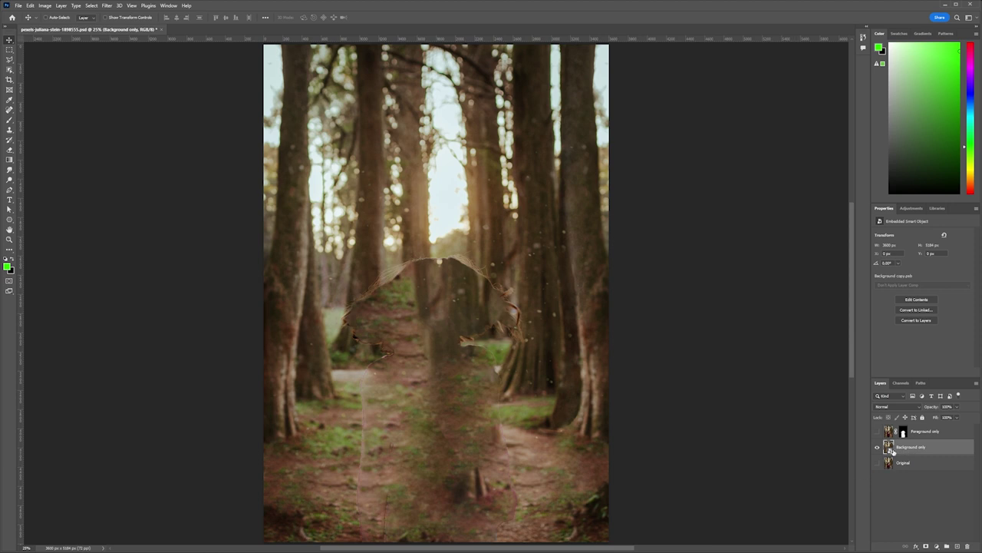
- Convert Background only to a smart object and apply Filter > Boris FX > Optics 2022
{"action": "right_click", "coordinate": [895, 453]}
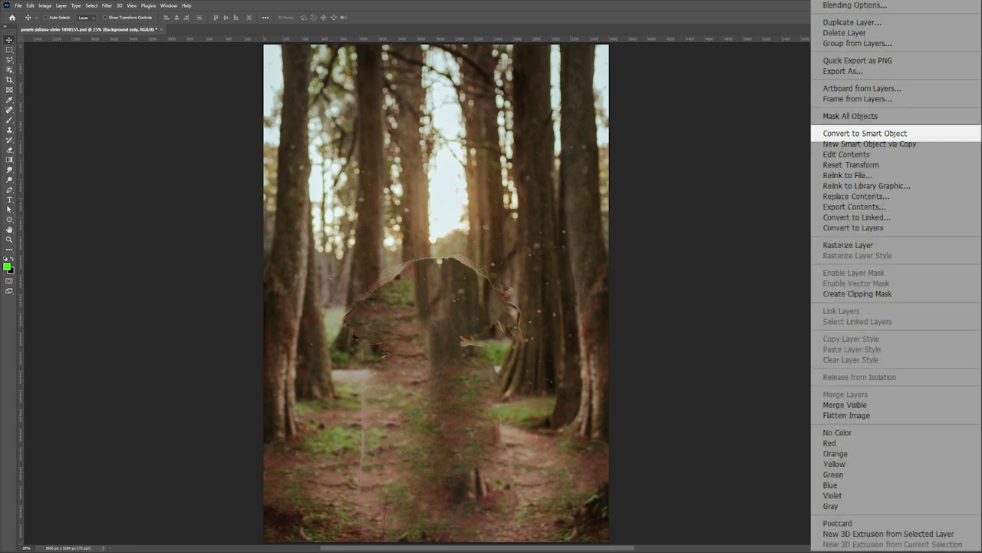
{"action": "left_click", "coordinate": [865, 133]}
{"action": "left_click", "coordinate": [107, 6]}
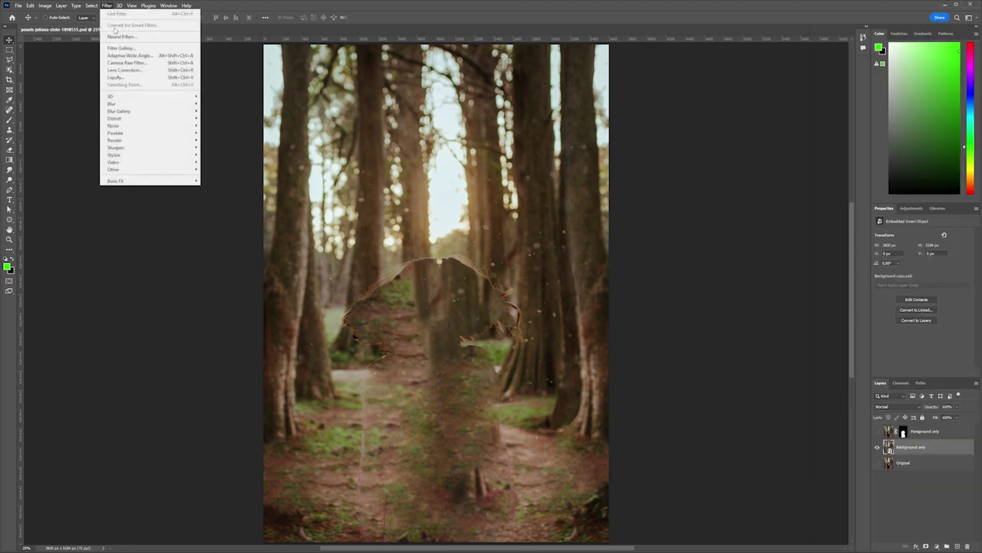
{"action": "mouse_move", "coordinate": [195, 181]}
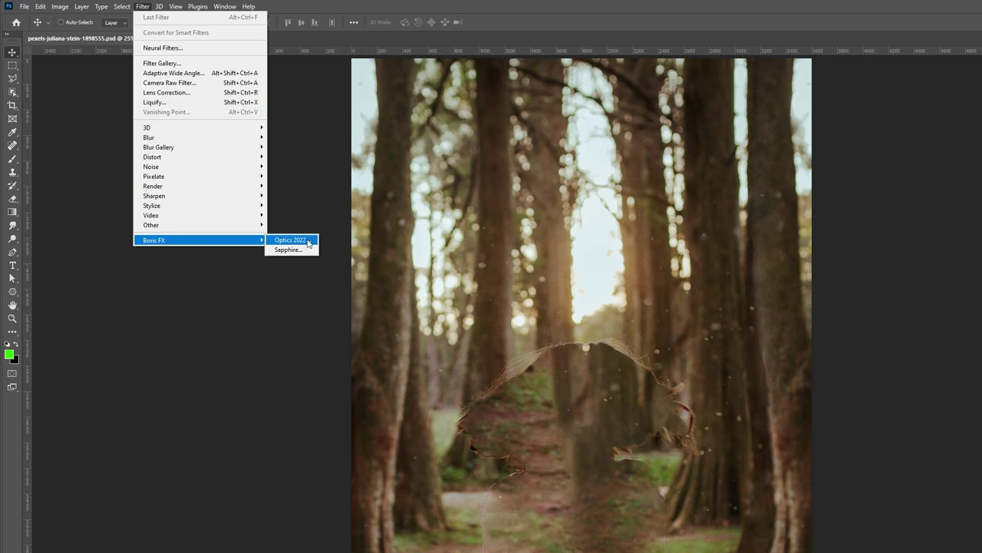
{"action": "left_click", "coordinate": [309, 241]}
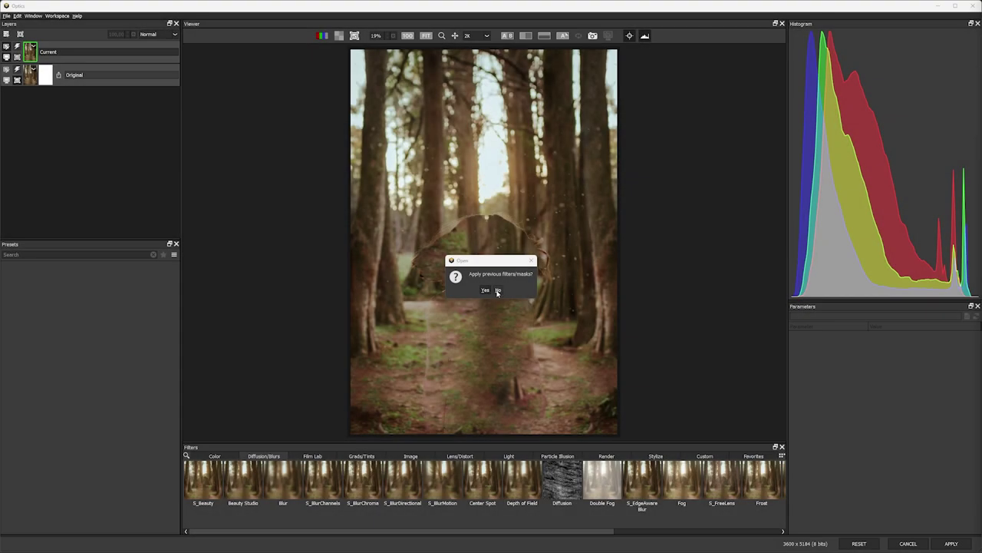
- Start Optics without the previous filters and apply S_RackDefocus with the Natural Defocus preset
{"action": "left_click", "coordinate": [498, 290]}
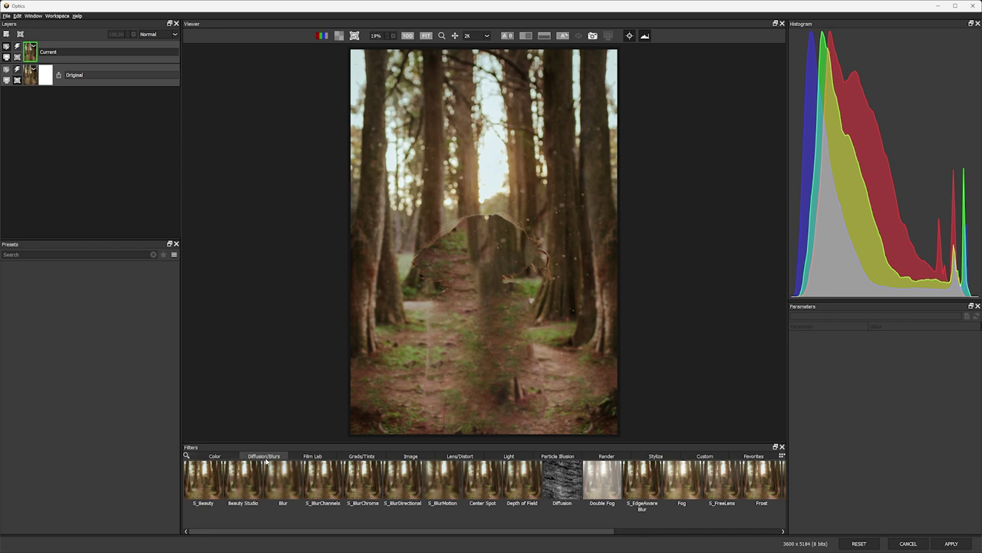
{"action": "left_click_drag", "start_coordinate": [461, 530], "coordinate": [683, 546]}
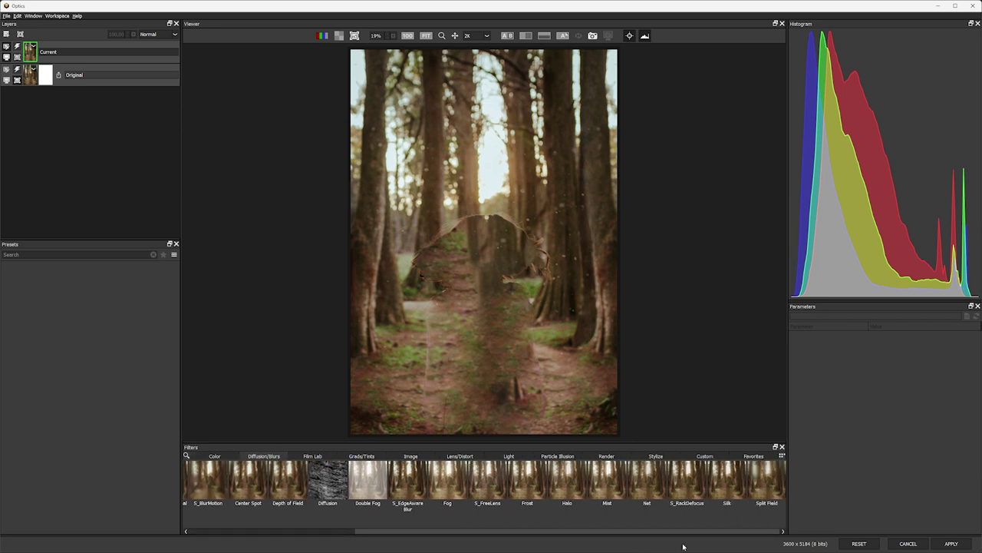
{"action": "left_click", "coordinate": [692, 485]}
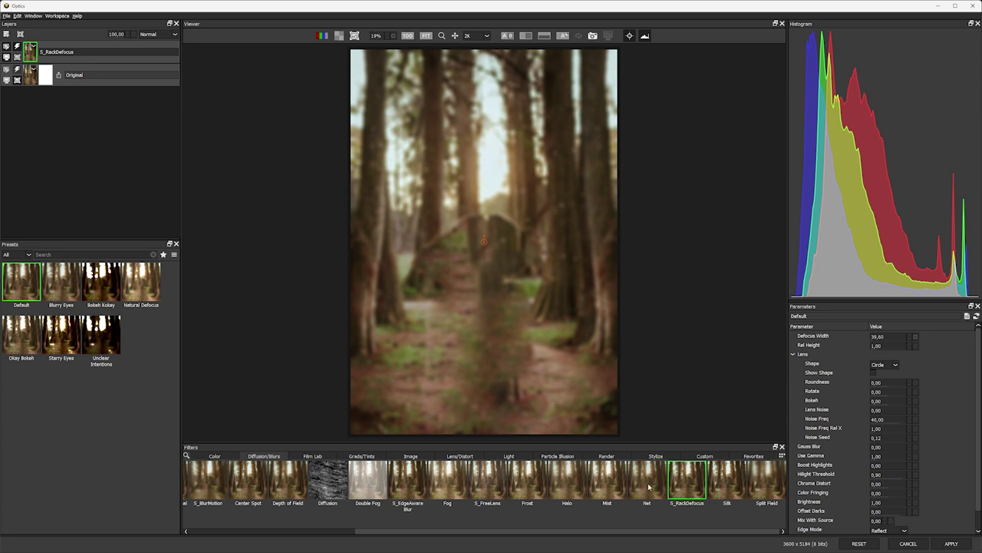
{"action": "left_click", "coordinate": [61, 340]}
{"action": "left_click", "coordinate": [134, 294]}
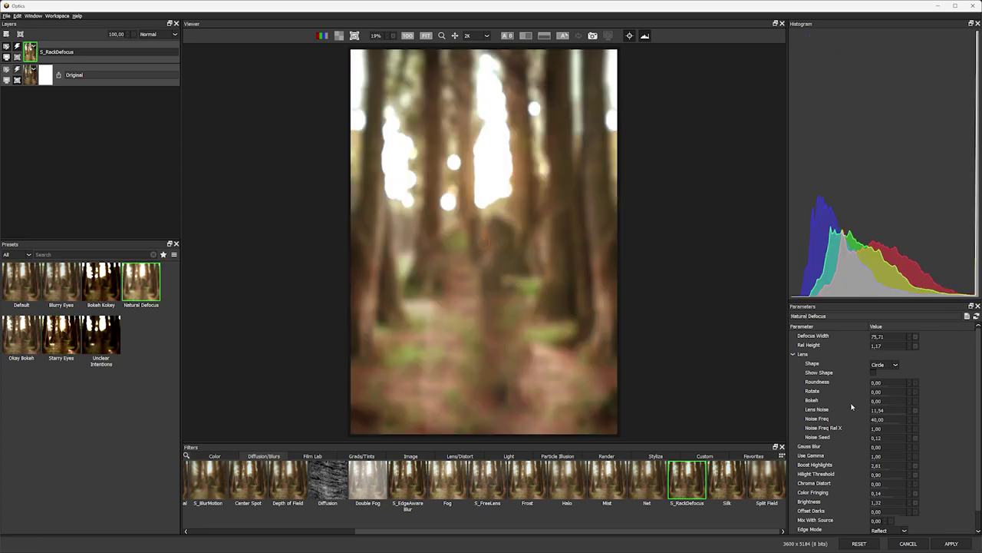
- Set Boost Highlights 0.23, Brightness 1.00, 8-sided lens, Bokeh -1.00 and Defocus Width 147.71
{"action": "left_click", "coordinate": [912, 467]}
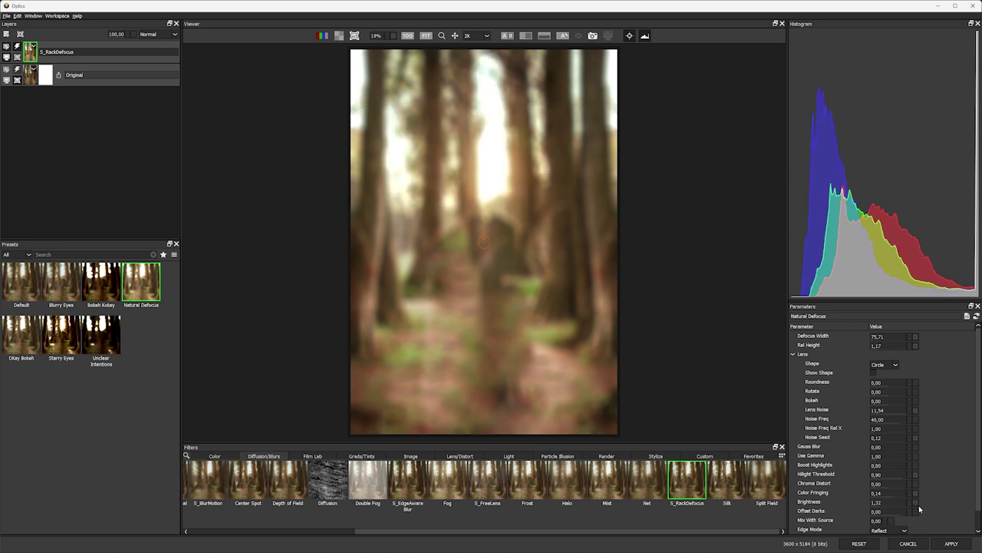
{"action": "left_click", "coordinate": [916, 503]}
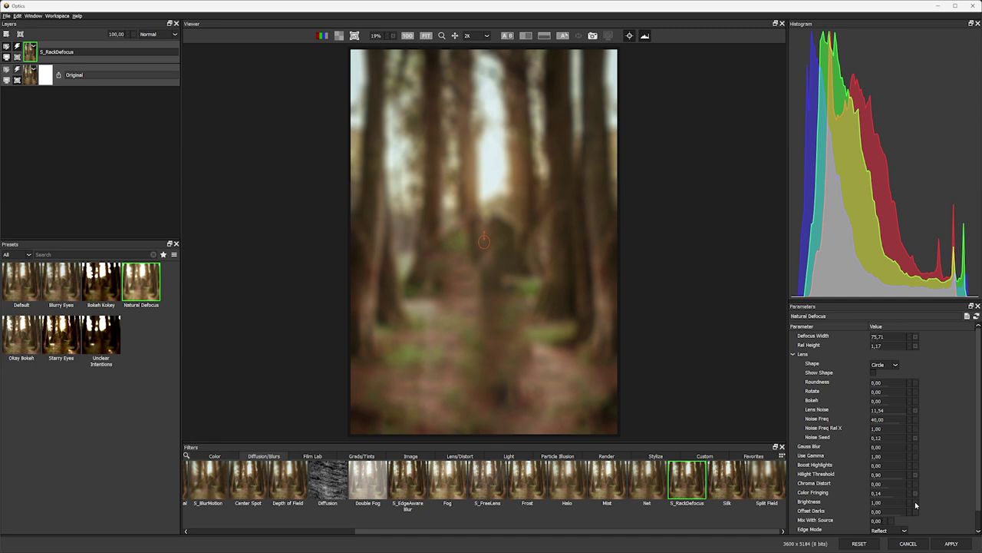
{"action": "mouse_move", "coordinate": [883, 336]}
{"action": "left_mouse_down"}
{"action": "mouse_move", "coordinate": [903, 335]}
{"action": "mouse_move", "coordinate": [894, 335]}
{"action": "left_mouse_up"}
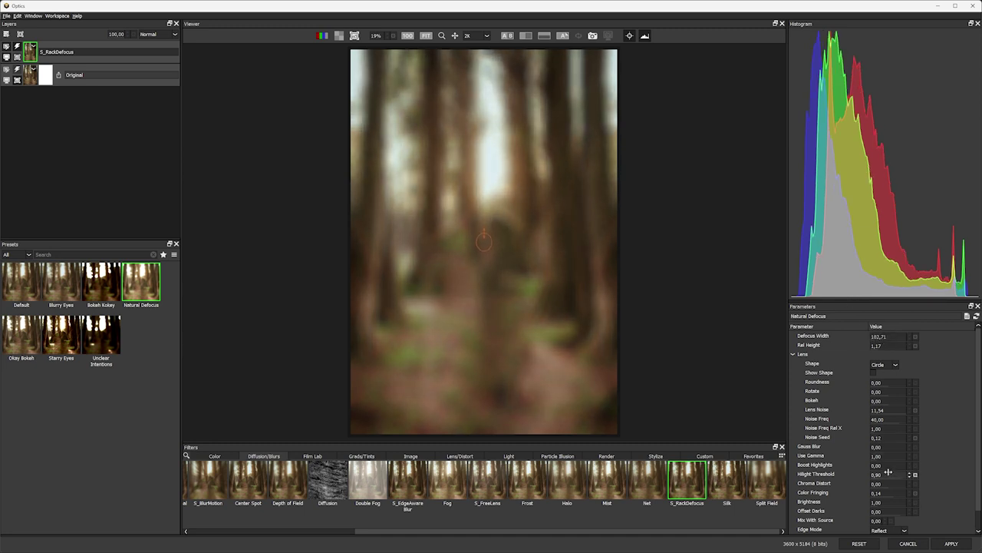
{"action": "left_click_drag", "start_coordinate": [881, 465], "coordinate": [887, 465]}
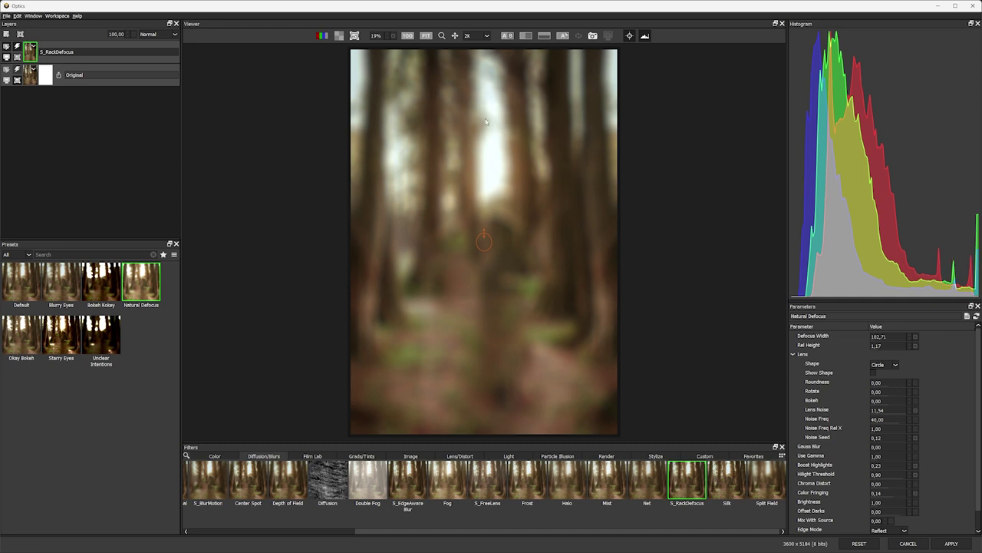
{"action": "left_click", "coordinate": [884, 366]}
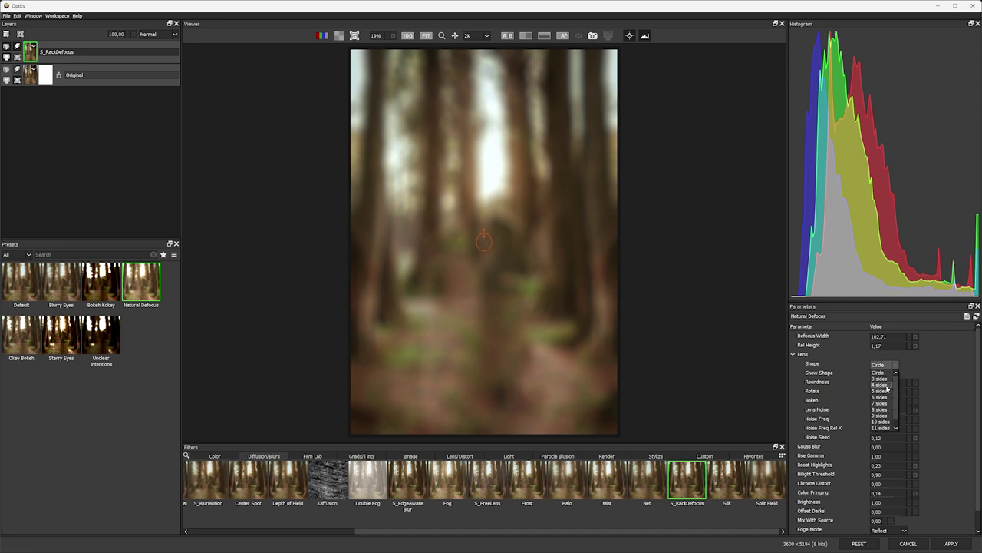
{"action": "left_click", "coordinate": [884, 409]}
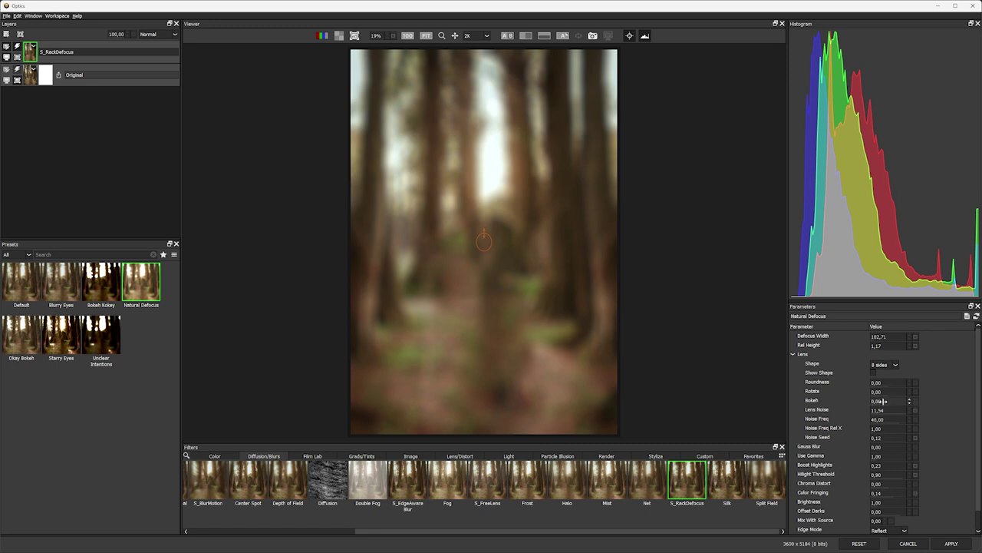
{"action": "left_click_drag", "start_coordinate": [881, 401], "coordinate": [848, 401]}
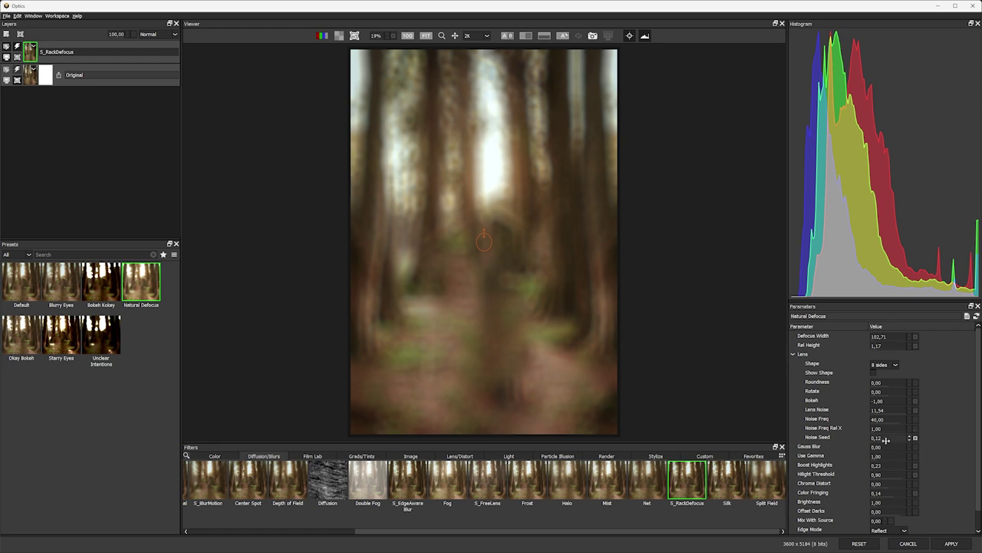
{"action": "mouse_move", "coordinate": [895, 336]}
{"action": "left_mouse_down"}
{"action": "mouse_move", "coordinate": [912, 336]}
{"action": "mouse_move", "coordinate": [893, 335]}
{"action": "left_mouse_up"}
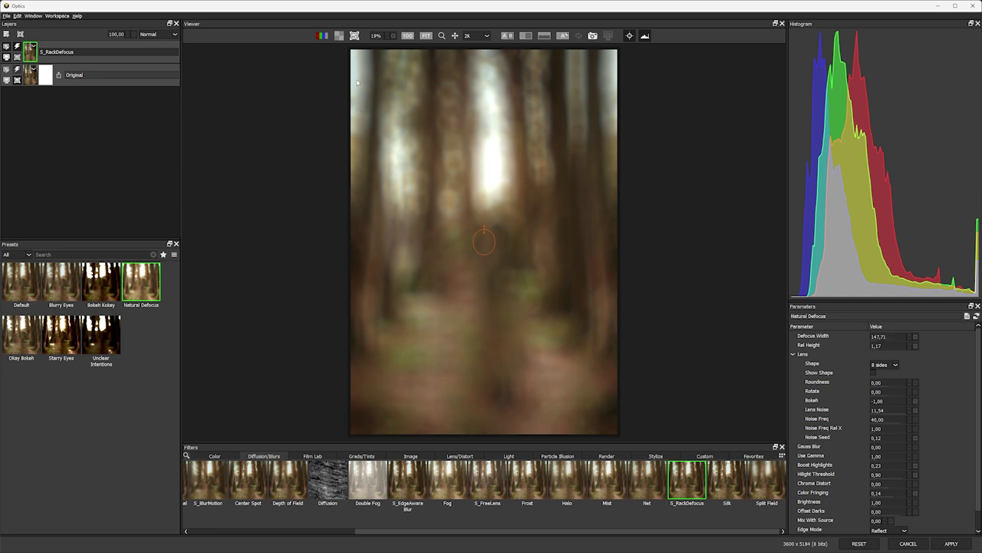
- Add a gradient mask to the S_RackDefocus layer, moving its edges toward mid-image
{"action": "left_click", "coordinate": [20, 34]}
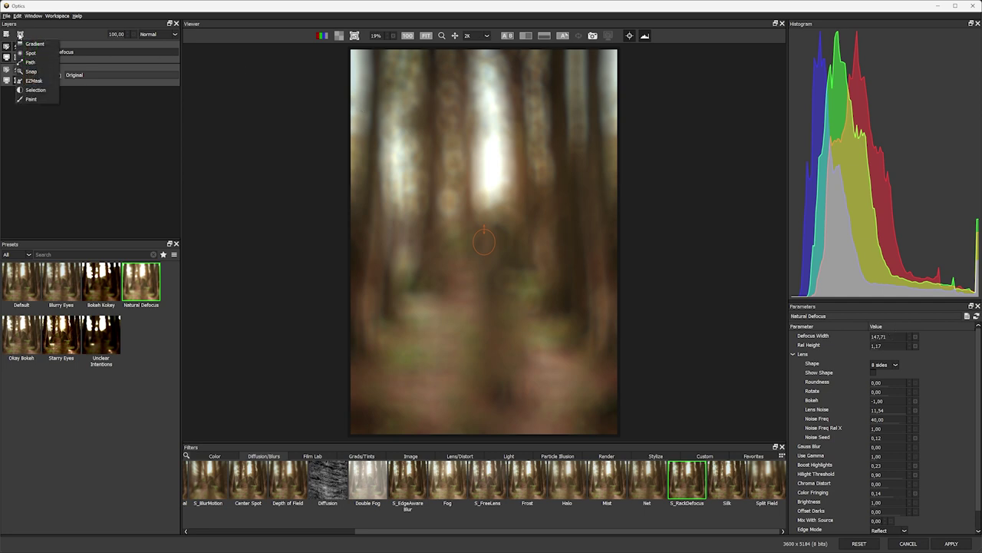
{"action": "left_click", "coordinate": [53, 46]}
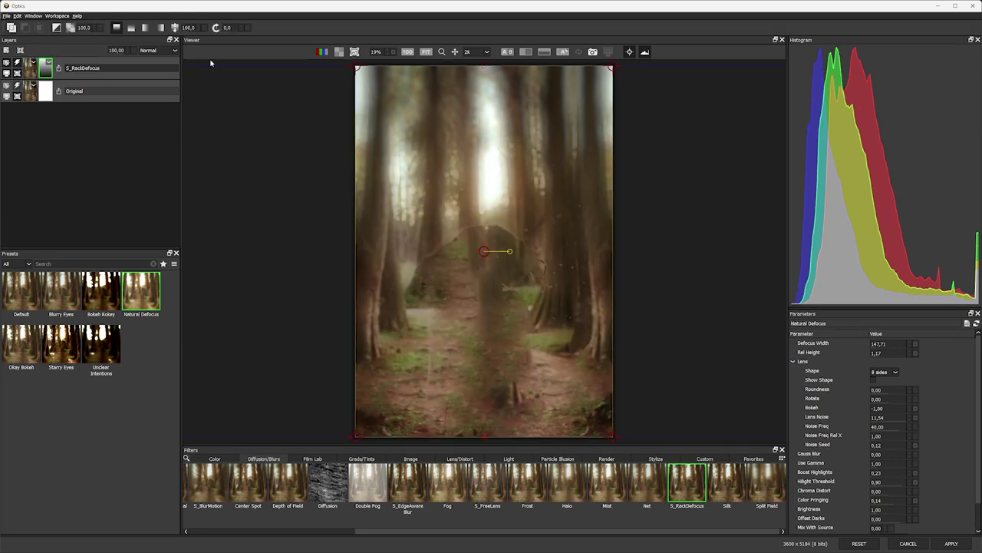
{"action": "left_click_drag", "start_coordinate": [356, 68], "coordinate": [353, 256]}
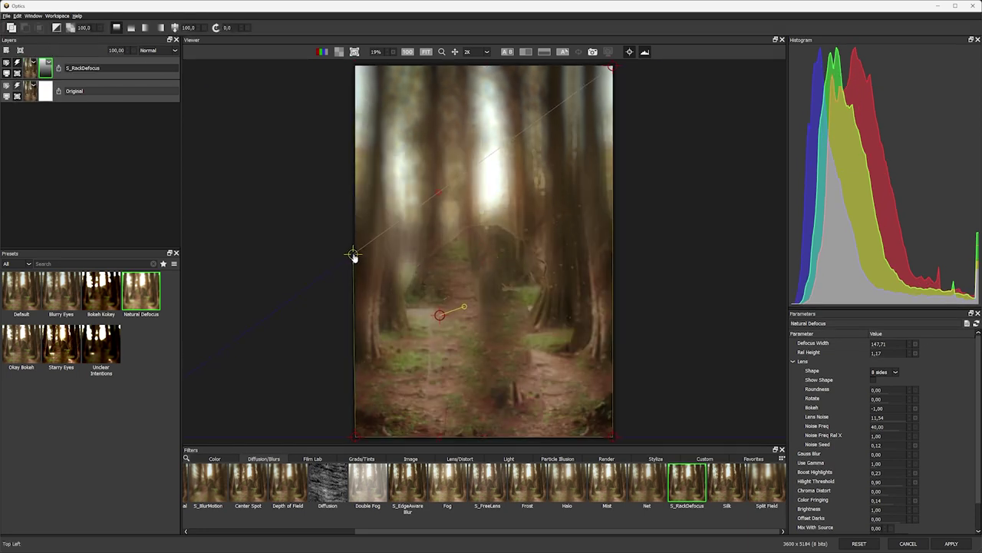
{"action": "left_click_drag", "start_coordinate": [613, 69], "coordinate": [616, 251]}
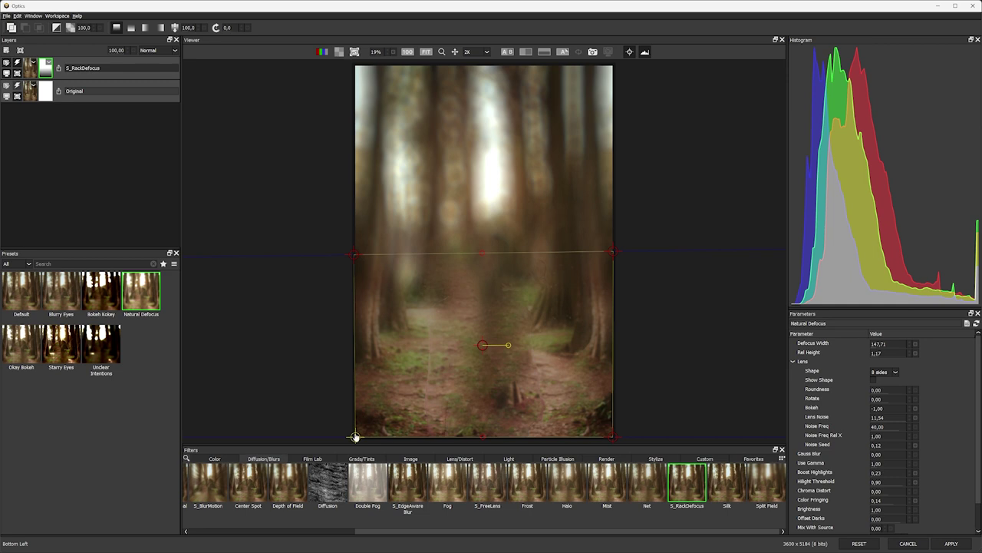
{"action": "left_click_drag", "start_coordinate": [354, 436], "coordinate": [358, 368]}
{"action": "left_click_drag", "start_coordinate": [608, 435], "coordinate": [618, 382]}
- Level the gradient across the lower path and reduce Defocus Width to 68.71
{"action": "left_click_drag", "start_coordinate": [358, 369], "coordinate": [355, 378]}
{"action": "mouse_move", "coordinate": [353, 255]}
{"action": "left_mouse_down"}
{"action": "mouse_move", "coordinate": [346, 281]}
{"action": "mouse_move", "coordinate": [353, 259]}
{"action": "left_mouse_up"}
{"action": "left_click_drag", "start_coordinate": [611, 251], "coordinate": [620, 260]}
{"action": "left_click_drag", "start_coordinate": [352, 260], "coordinate": [346, 323]}
{"action": "left_click_drag", "start_coordinate": [621, 261], "coordinate": [625, 324]}
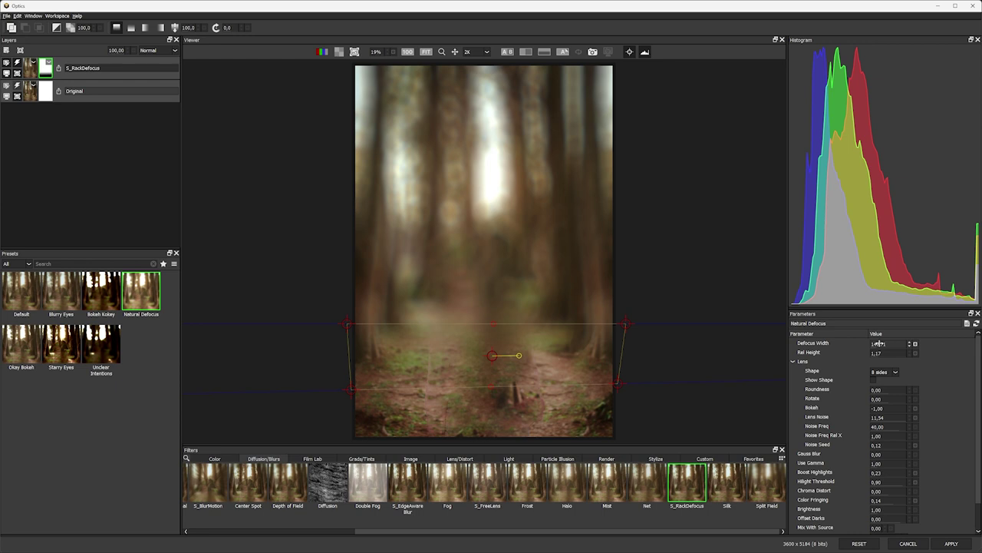
{"action": "left_click_drag", "start_coordinate": [876, 343], "coordinate": [848, 341]}
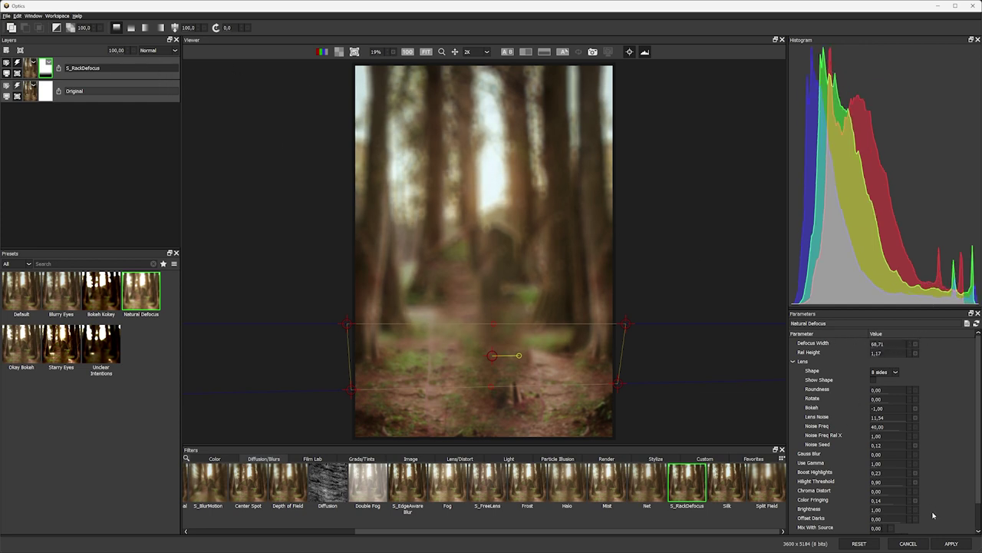
- Apply the defocus to Photoshop, show Foreground only, and toggle Original to compare against the blur
{"action": "left_click", "coordinate": [960, 544]}
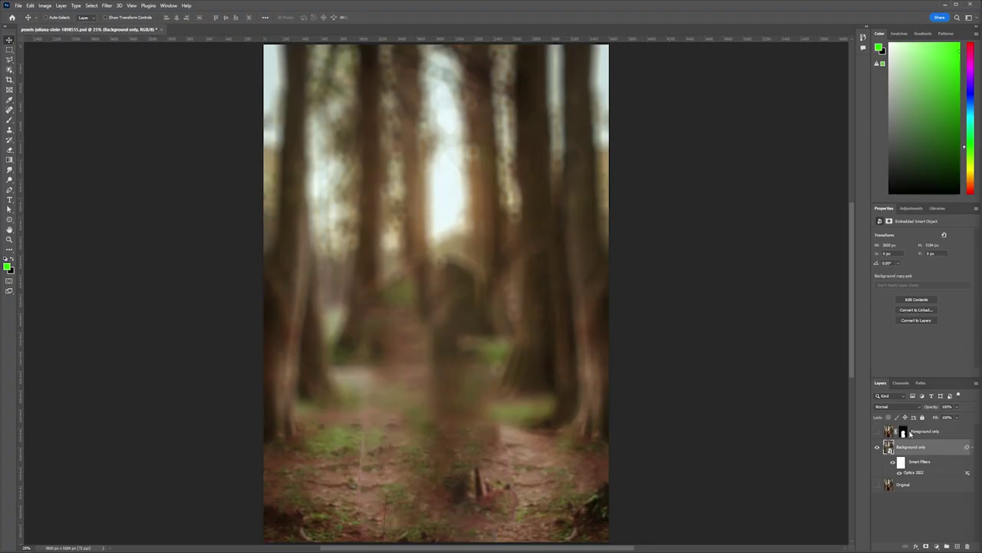
{"action": "left_click", "coordinate": [878, 432]}
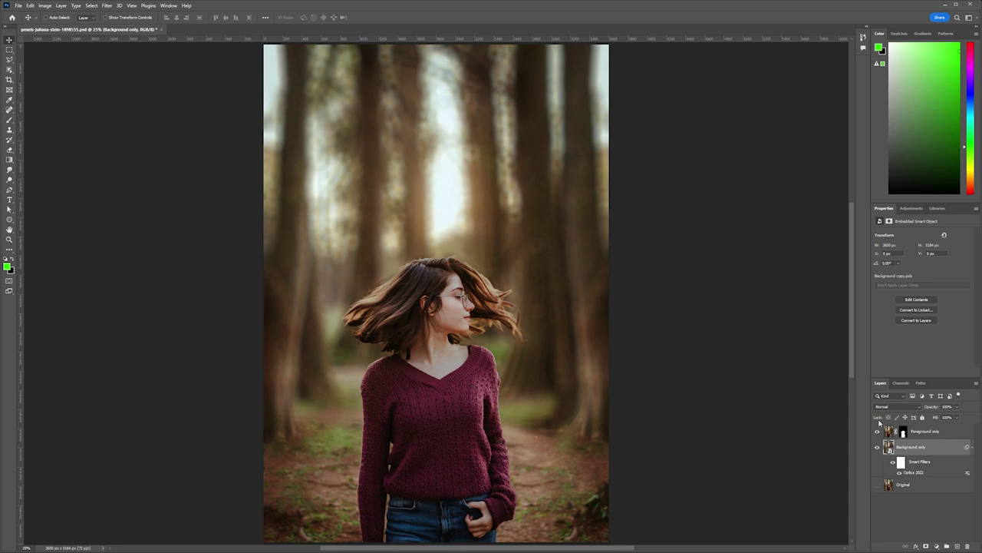
{"action": "left_click", "coordinate": [877, 485], "text": "alt"}
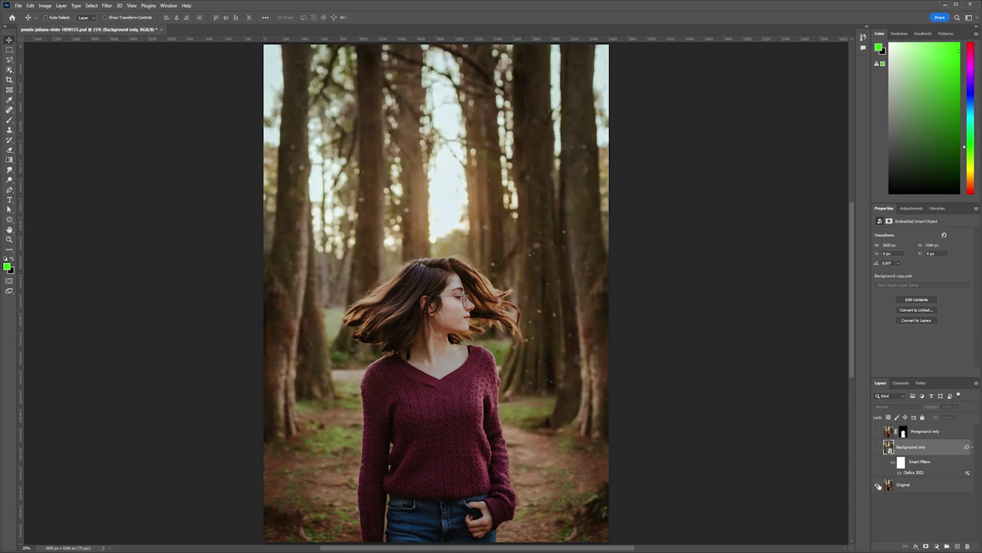
{"action": "left_click", "coordinate": [879, 485], "text": "alt"}
{"action": "left_click", "coordinate": [878, 485], "text": "alt"}
{"action": "left_click", "coordinate": [878, 485], "text": "alt"}
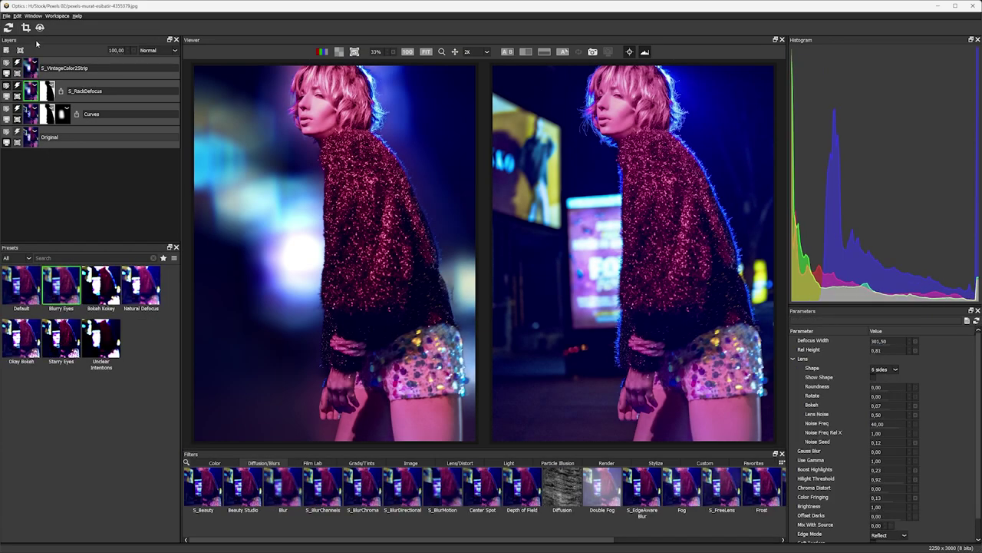
{"action": "left_click", "coordinate": [164, 52]}
{"action": "left_click", "coordinate": [171, 108]}
{"action": "left_click", "coordinate": [153, 51]}
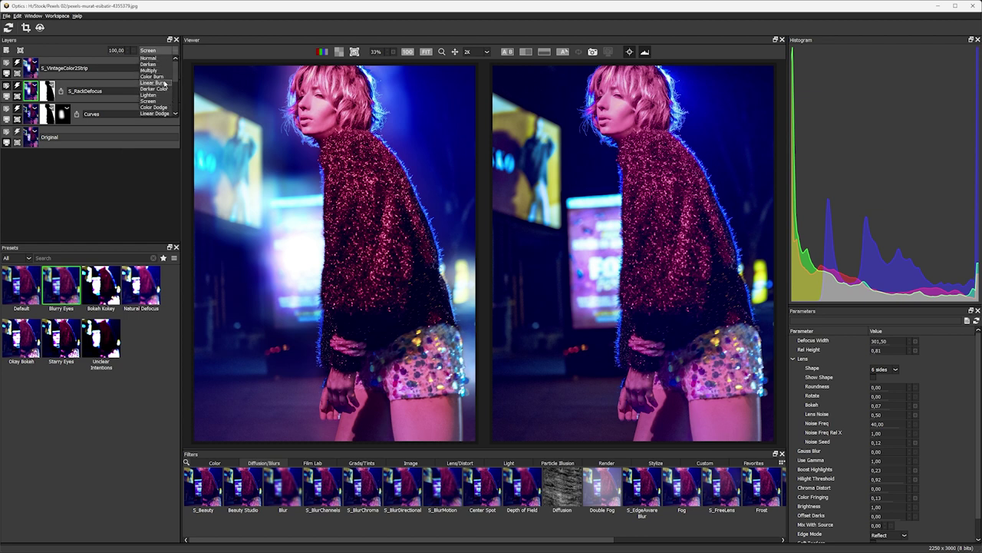
{"action": "left_click", "coordinate": [148, 57]}
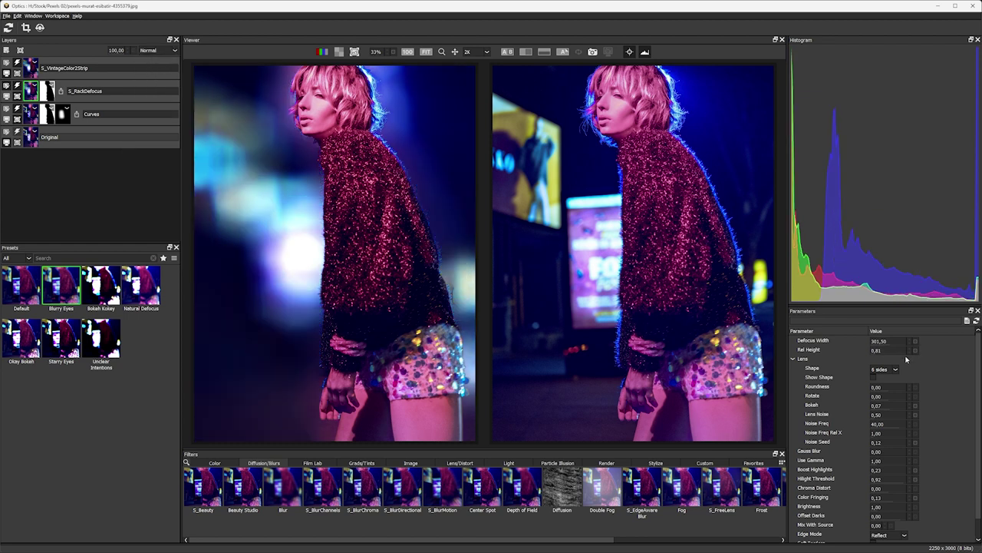
{"action": "scroll", "coordinate": [844, 441], "scroll_direction": "down", "scroll_amount": 1}
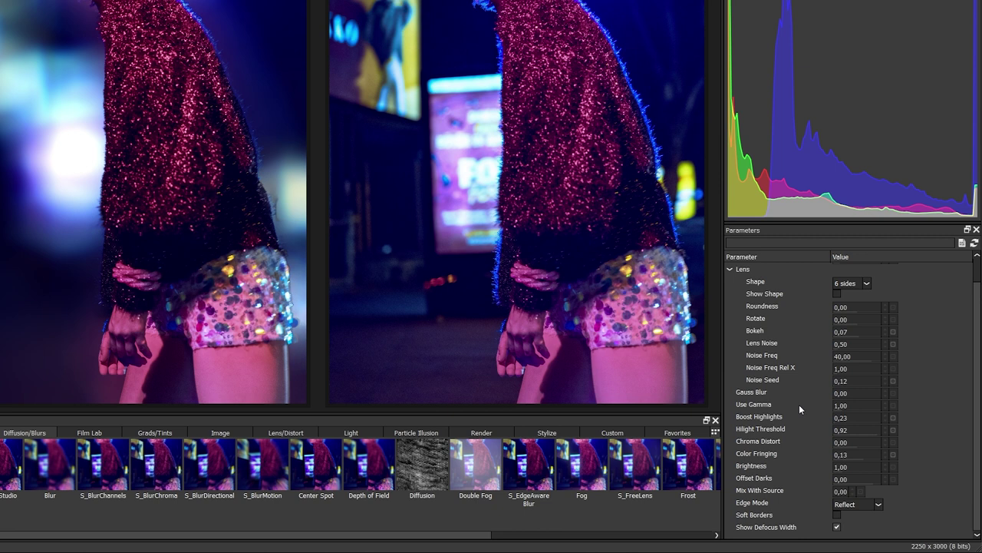
{"action": "left_click_drag", "start_coordinate": [861, 454], "coordinate": [896, 455]}
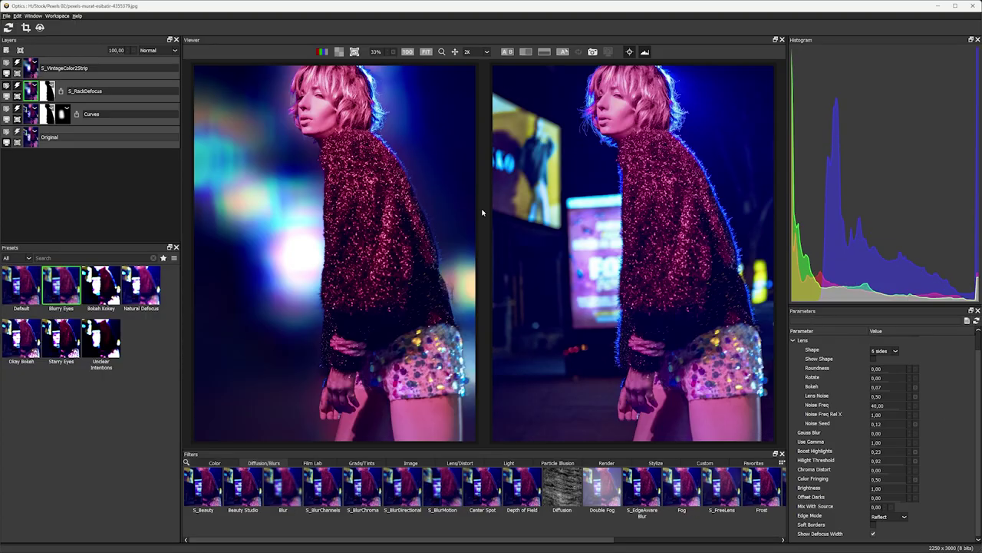
{"action": "key", "text": "ctrl+z"}
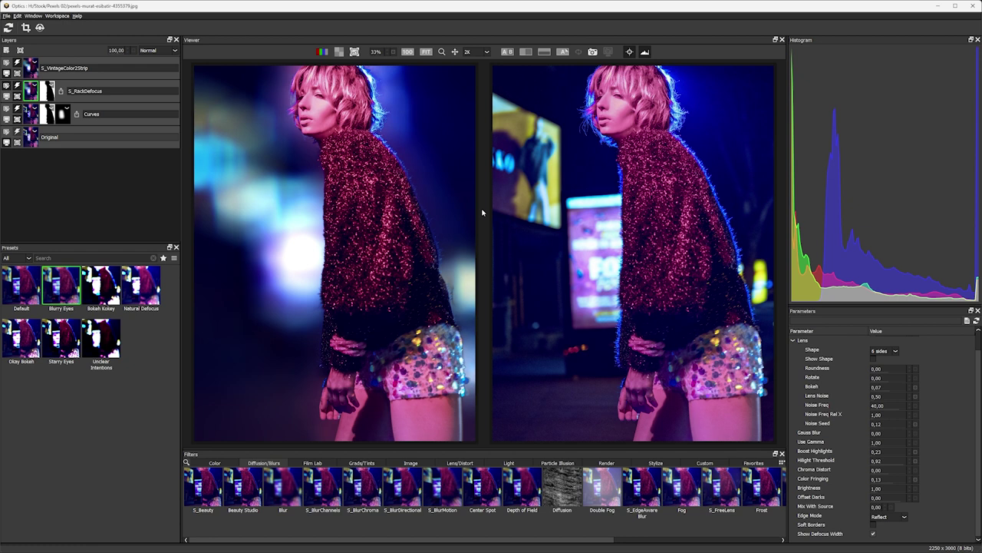